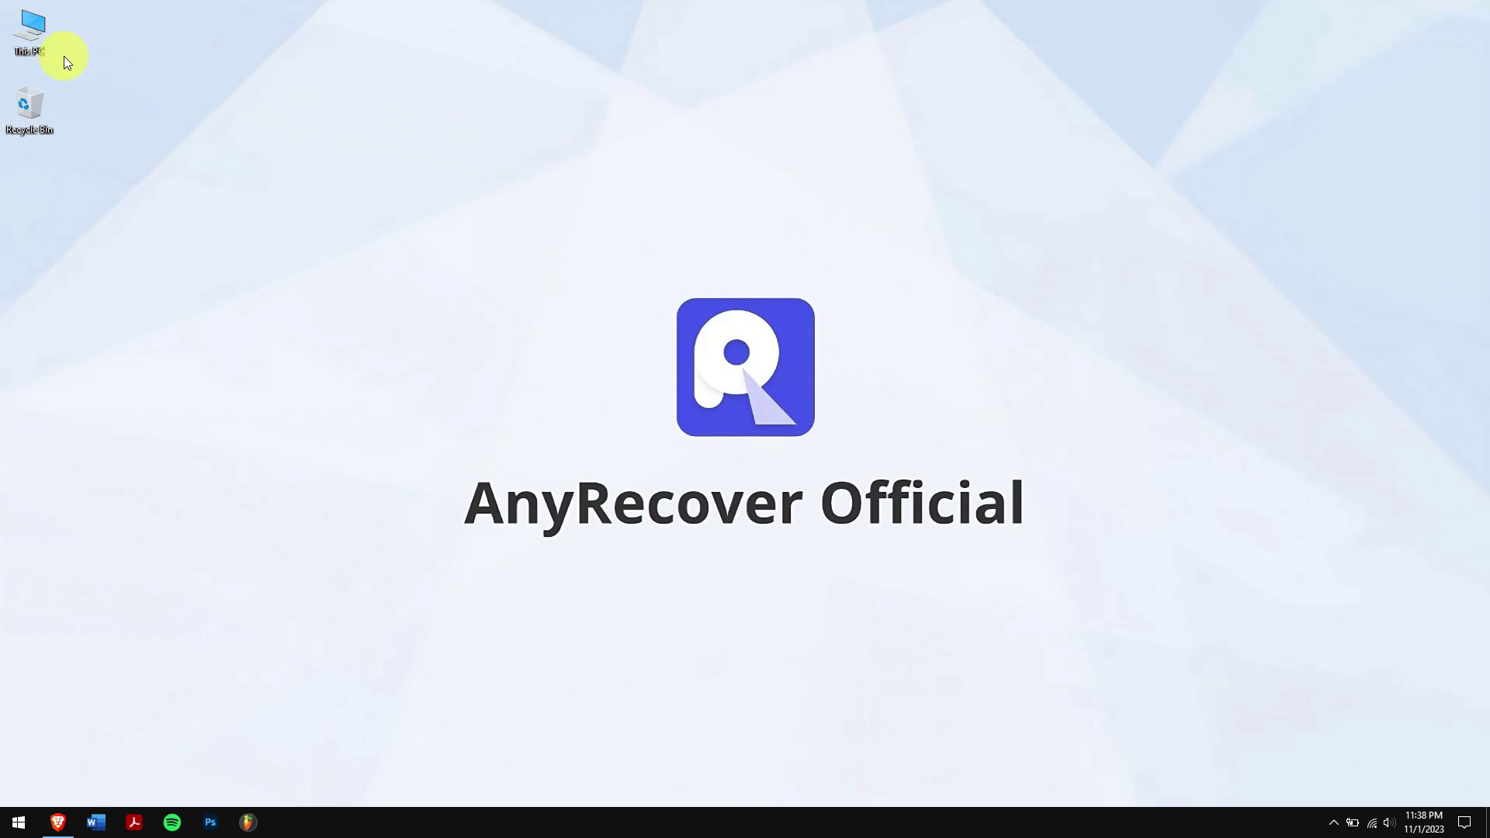
# Open USB Drive (F:) from This PC, go back, and reopen it to confirm it is empty
pyautogui.doubleClick(15, 49)
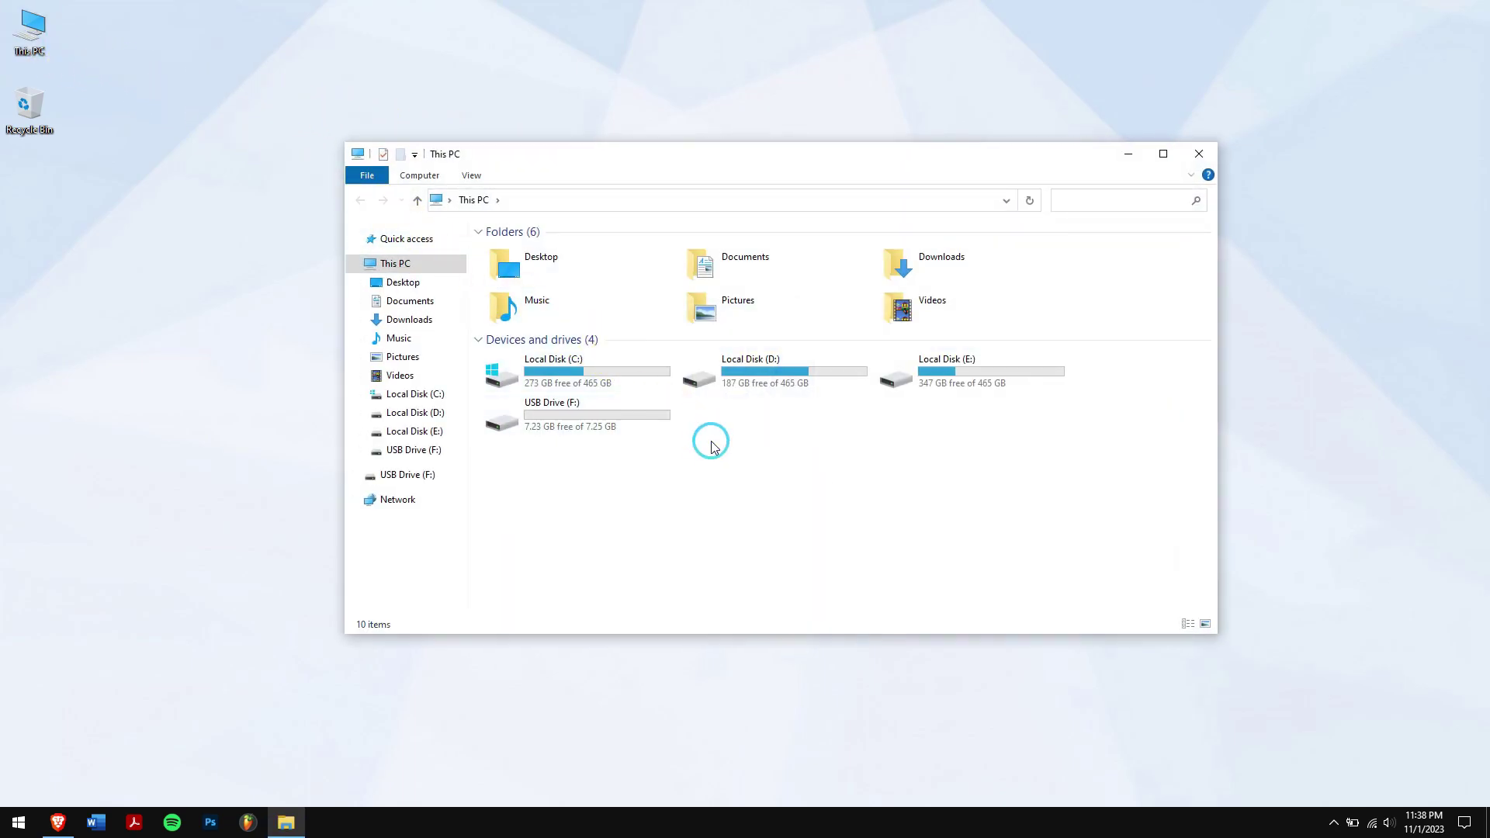
pyautogui.moveTo(712, 442); pyautogui.dragTo(611, 420)
pyautogui.doubleClick(611, 424)
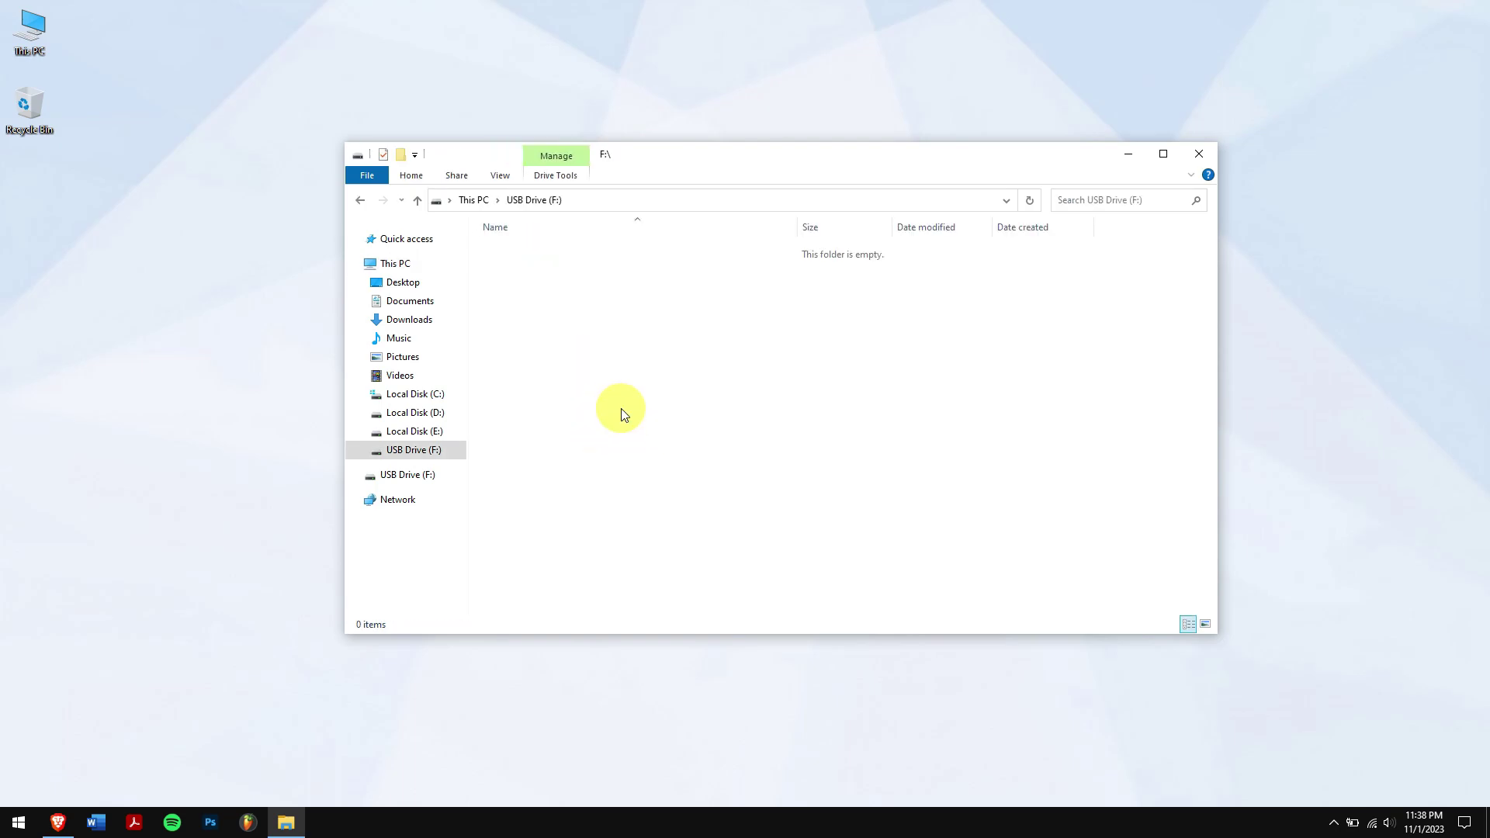
pyautogui.moveTo(905, 337); pyautogui.dragTo(532, 249)
pyautogui.click(367, 185)
pyautogui.click(419, 200)
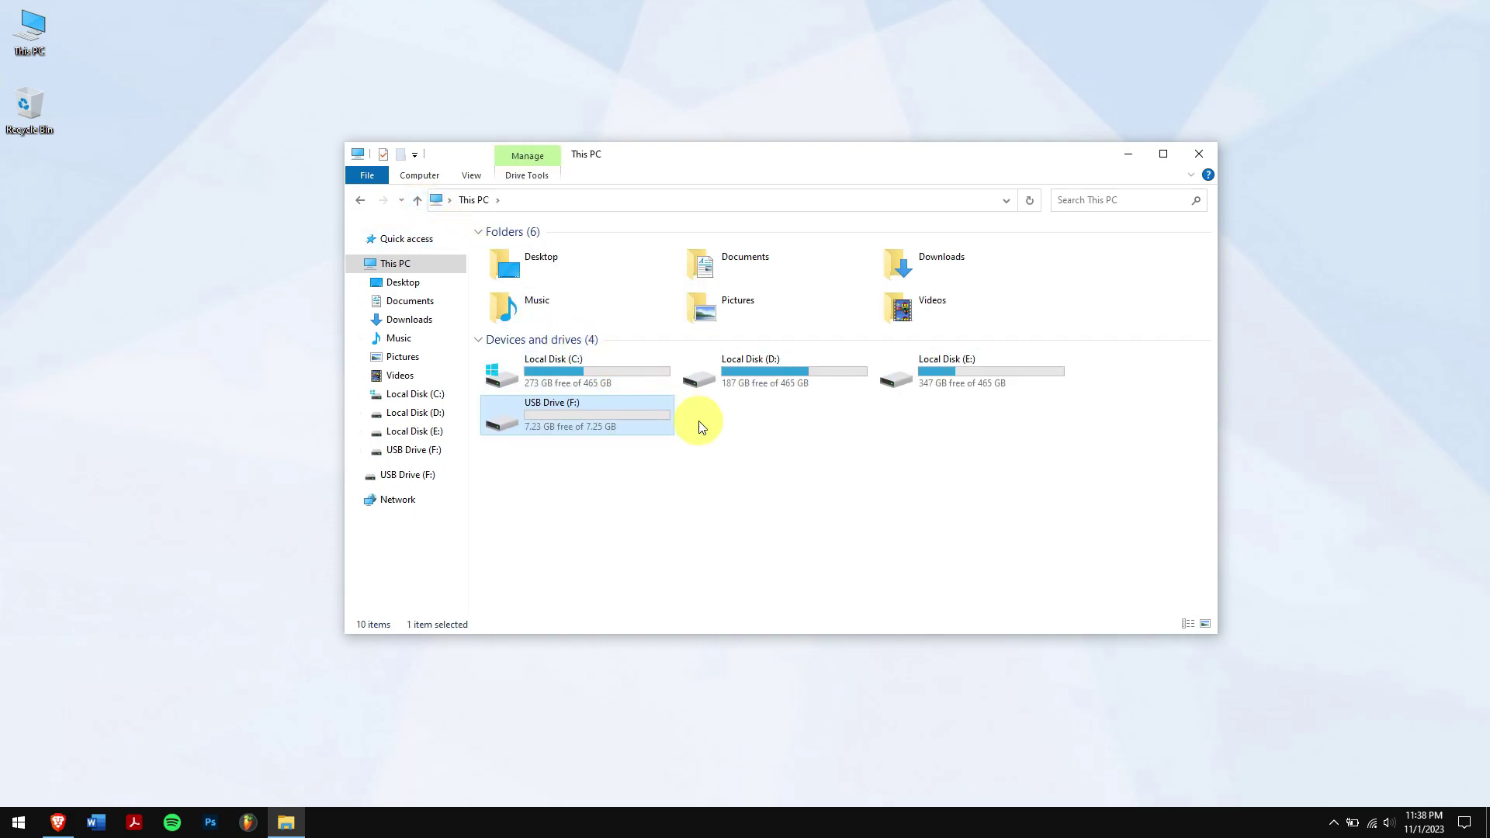
pyautogui.click(655, 411)
pyautogui.doubleClick(656, 411)
pyautogui.moveTo(656, 405); pyautogui.dragTo(828, 200)
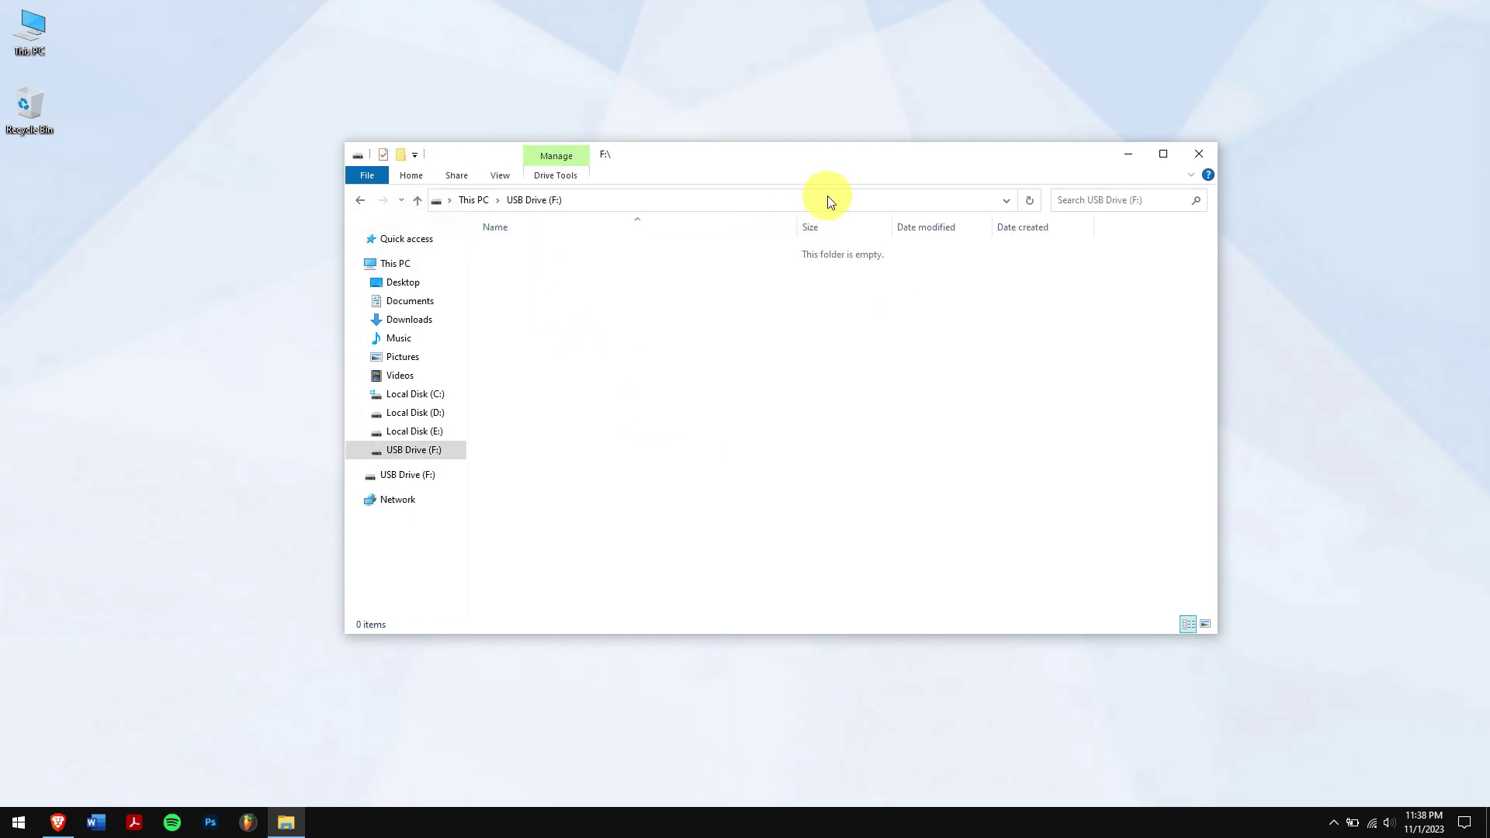
# Close File Explorer, refresh the desktop, then minimize the anyrecover.com browser and refresh again
pyautogui.click(1185, 155)
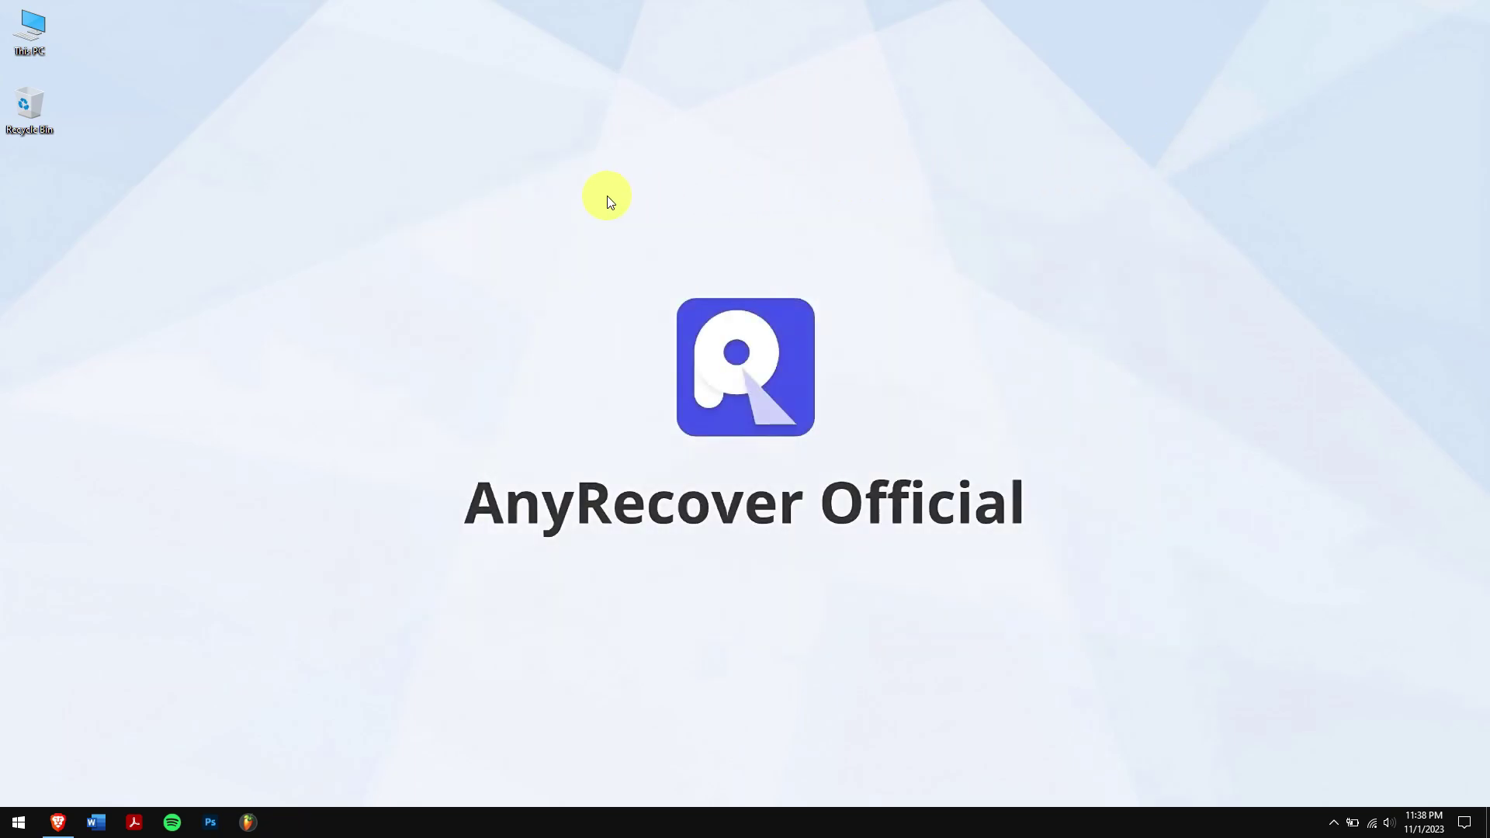
pyautogui.rightClick(386, 199)
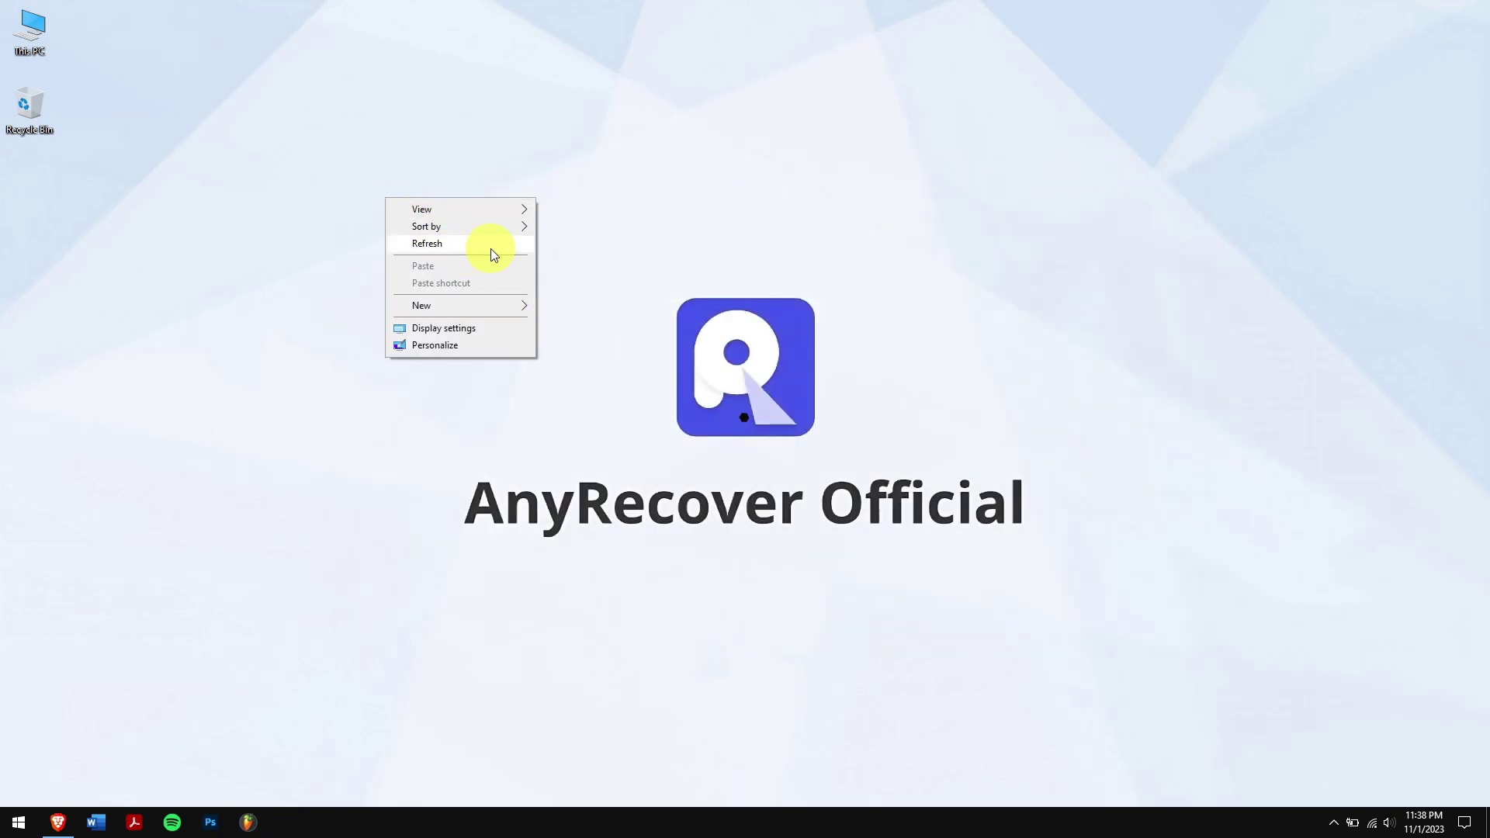
pyautogui.click(490, 245)
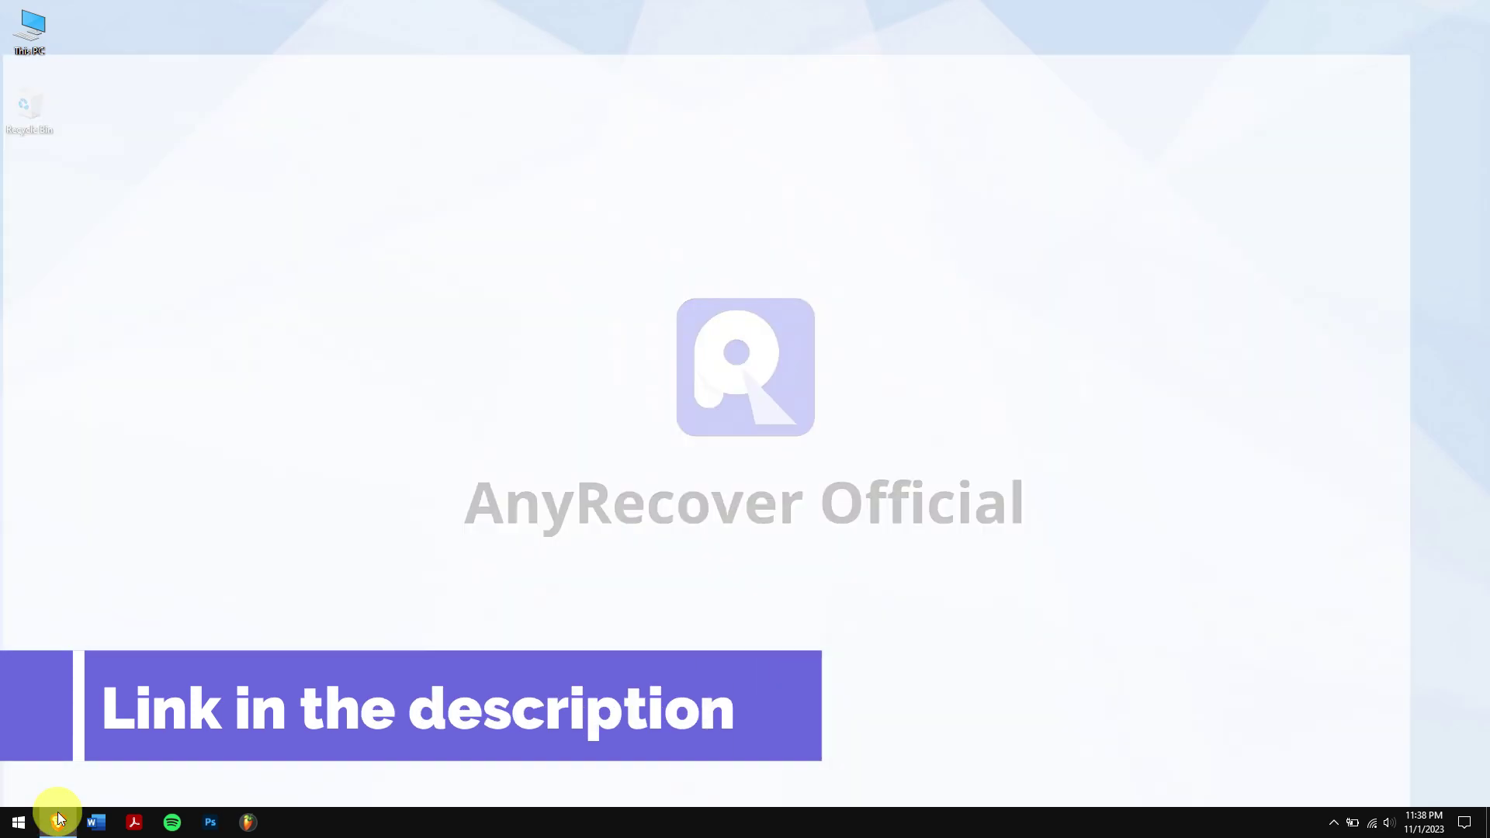
pyautogui.click(58, 820)
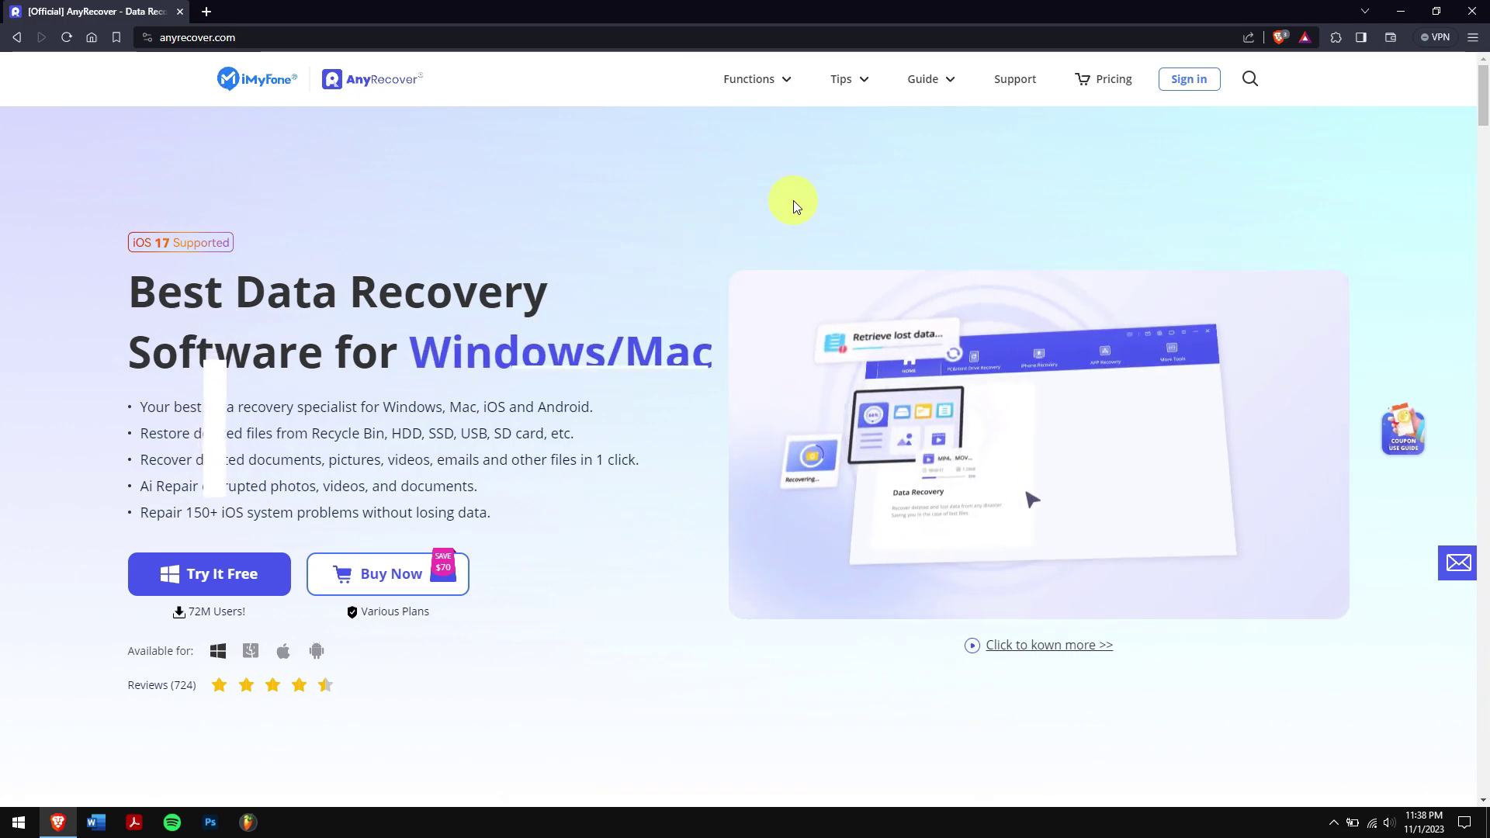
pyautogui.click(1391, 9)
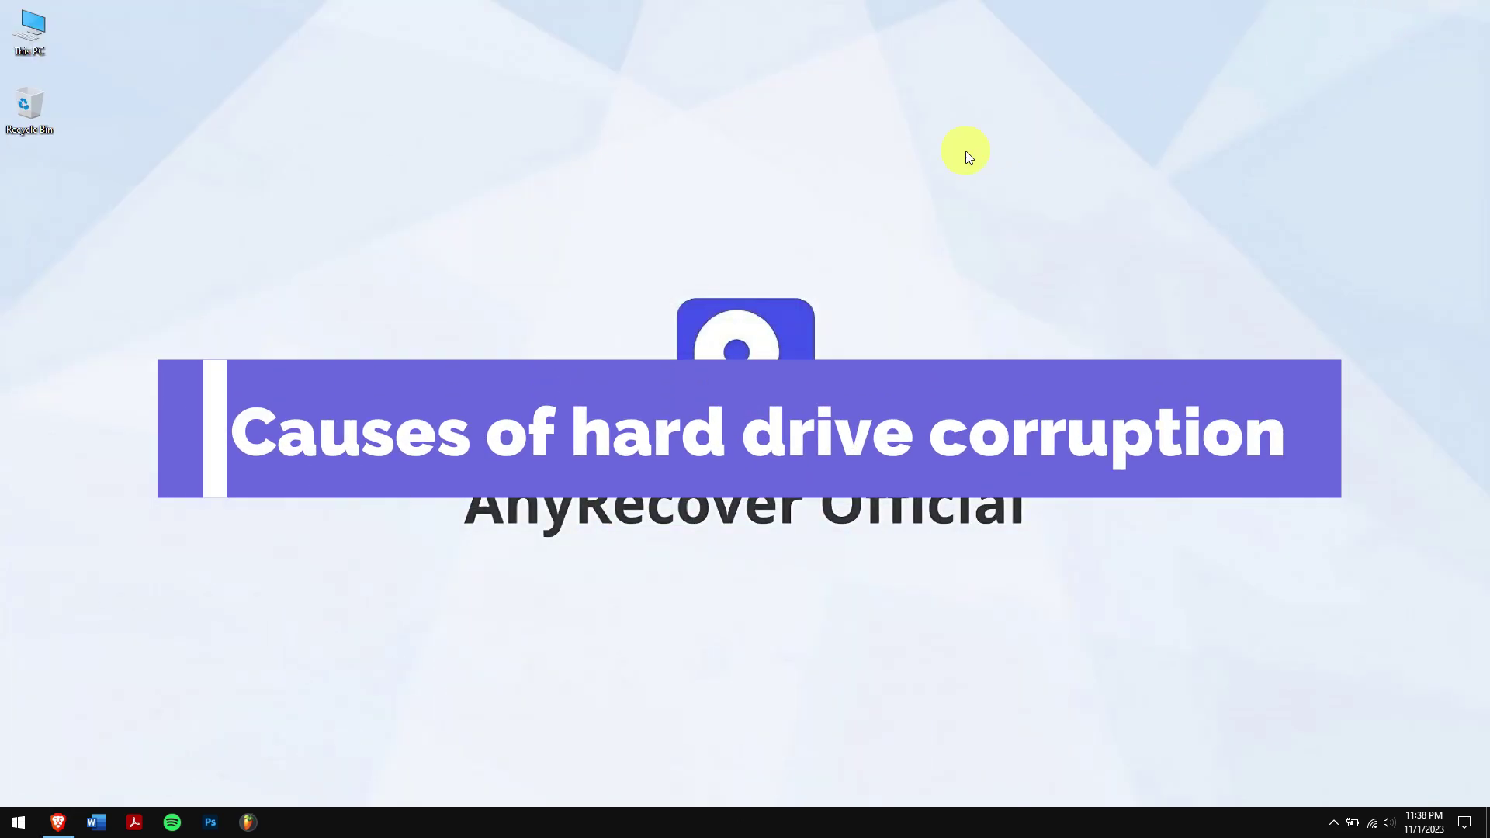
pyautogui.rightClick(422, 262)
pyautogui.click(499, 305)
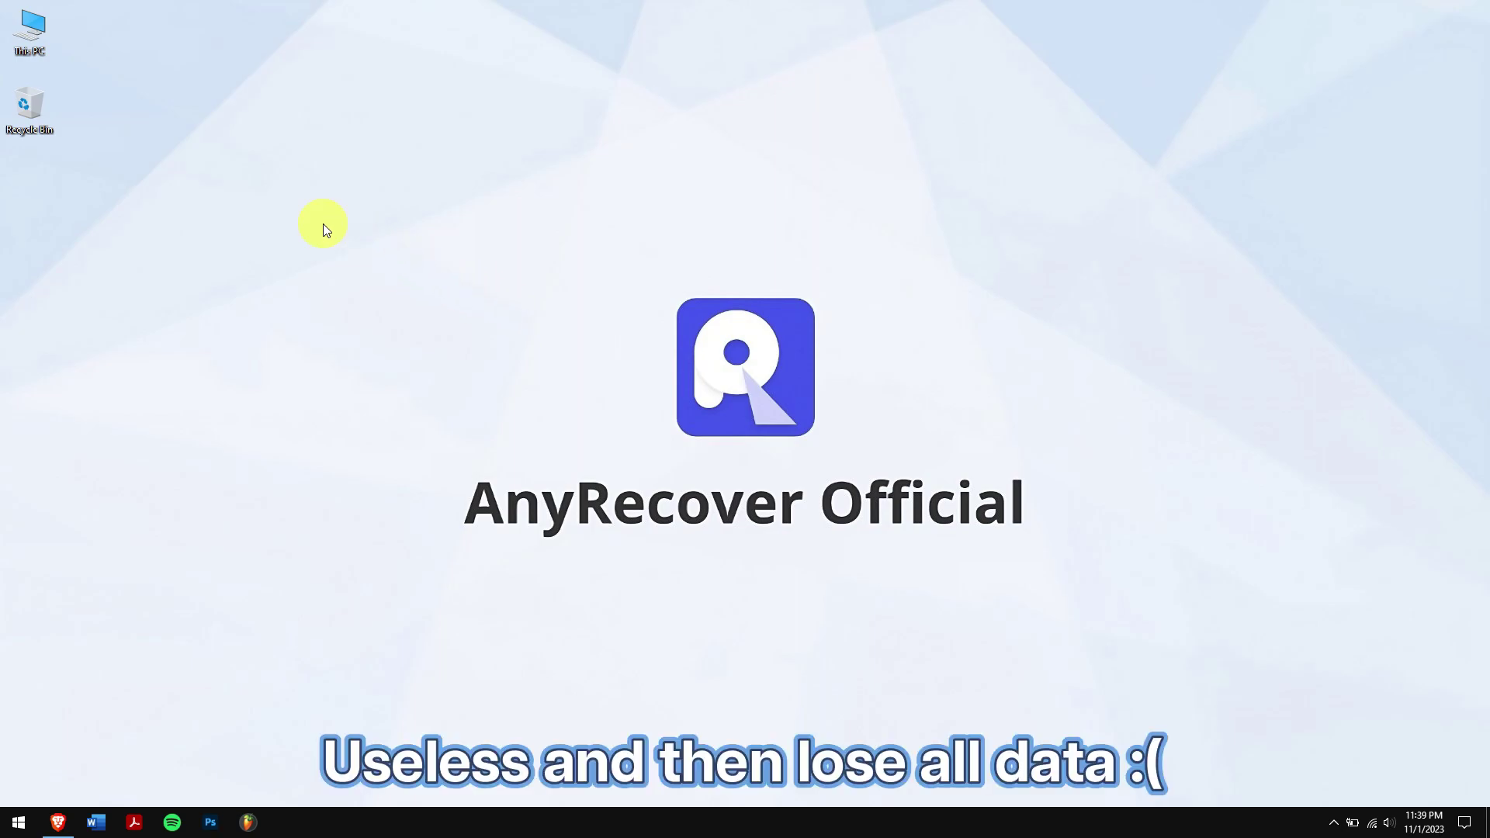
# Check USB Drive (F:) in This PC again, then close Explorer and refresh the desktop
pyautogui.doubleClick(49, 44)
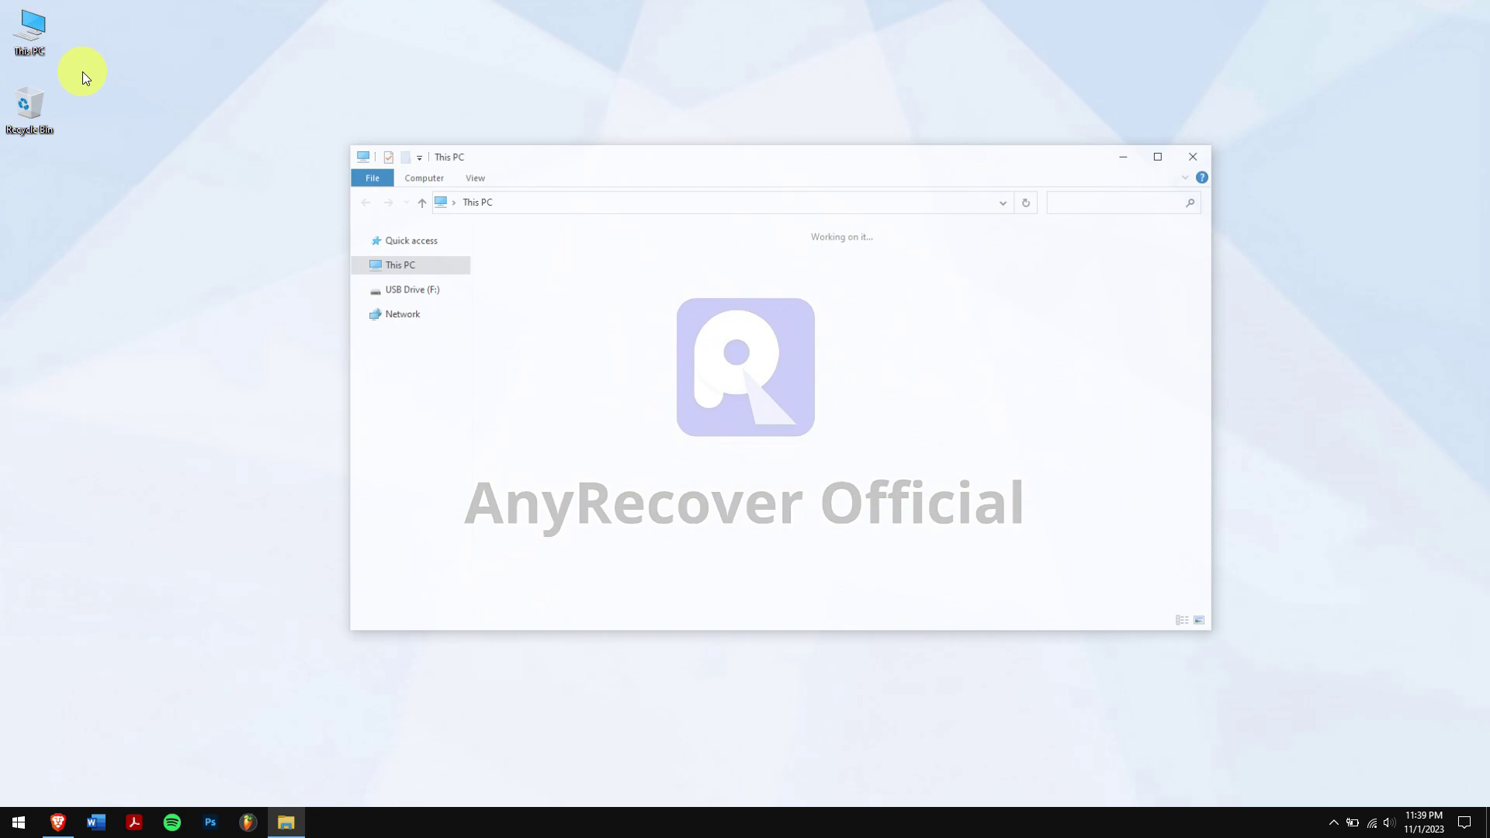
pyautogui.click(613, 425)
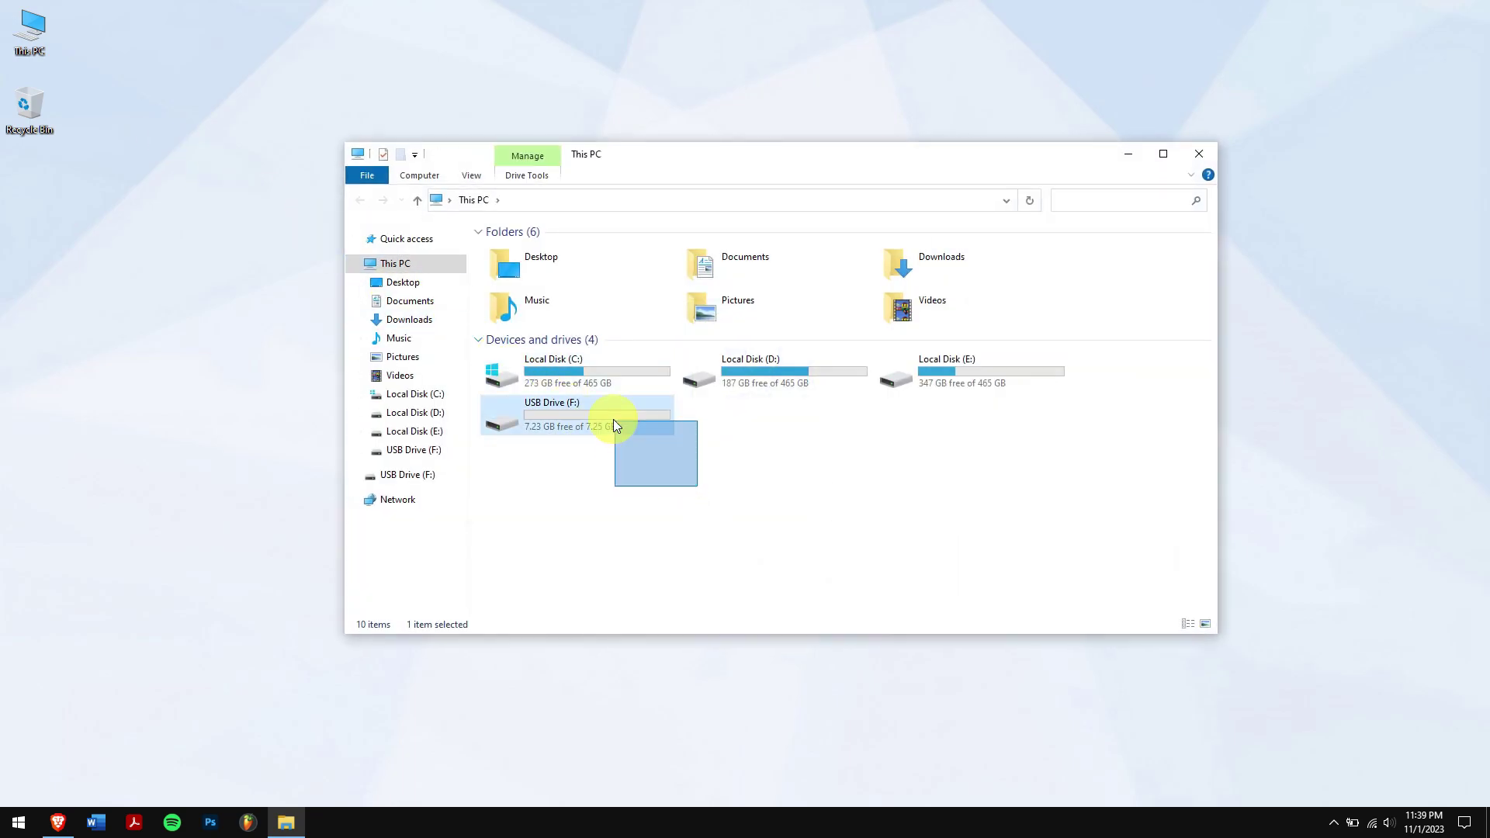
pyautogui.click(1189, 164)
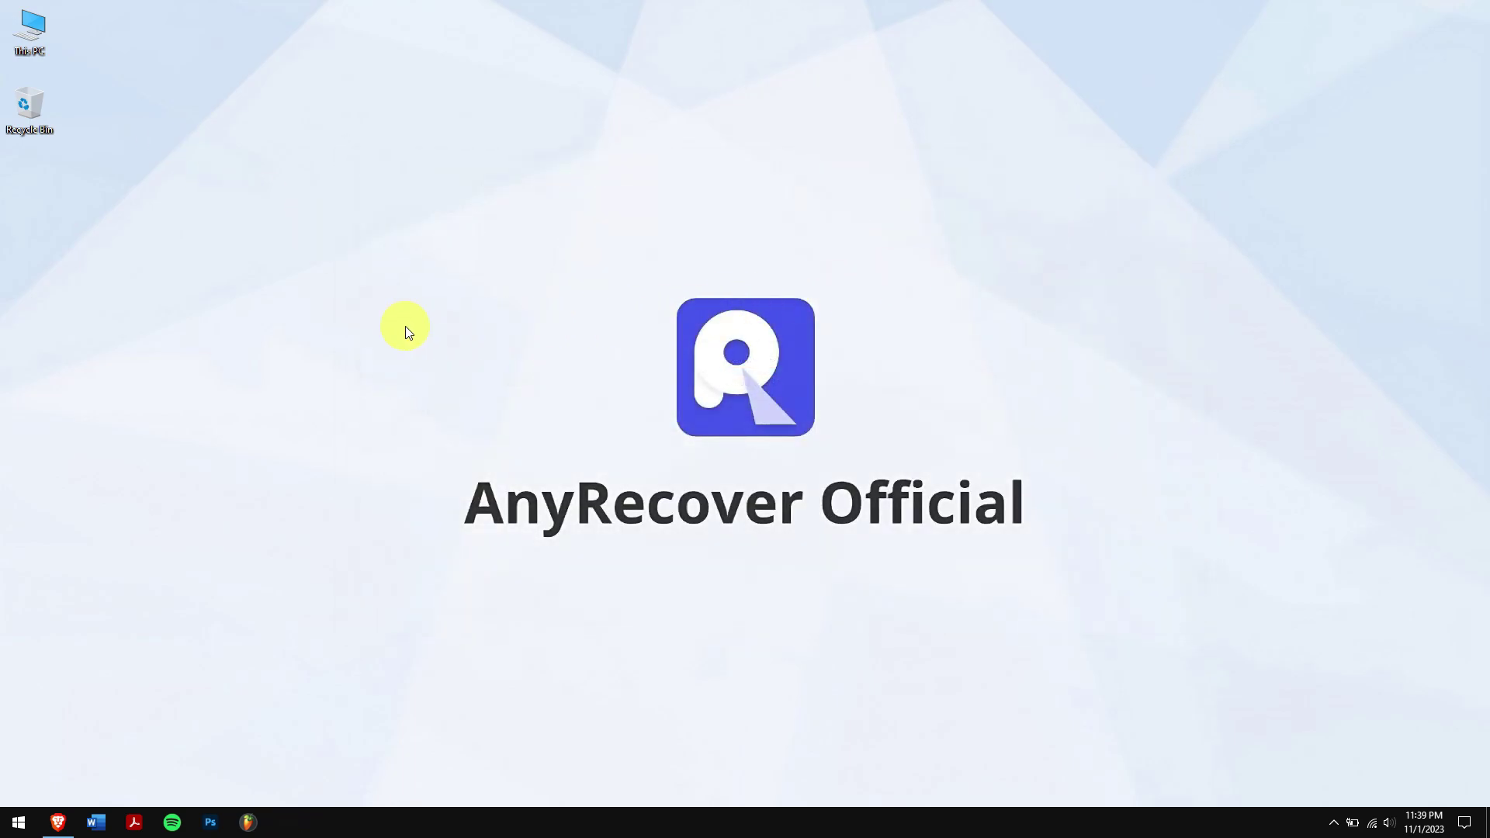
pyautogui.rightClick(288, 318)
pyautogui.click(349, 364)
# Bring back the anyrecover.com homepage in Brave and scroll down through the product page
pyautogui.click(57, 820)
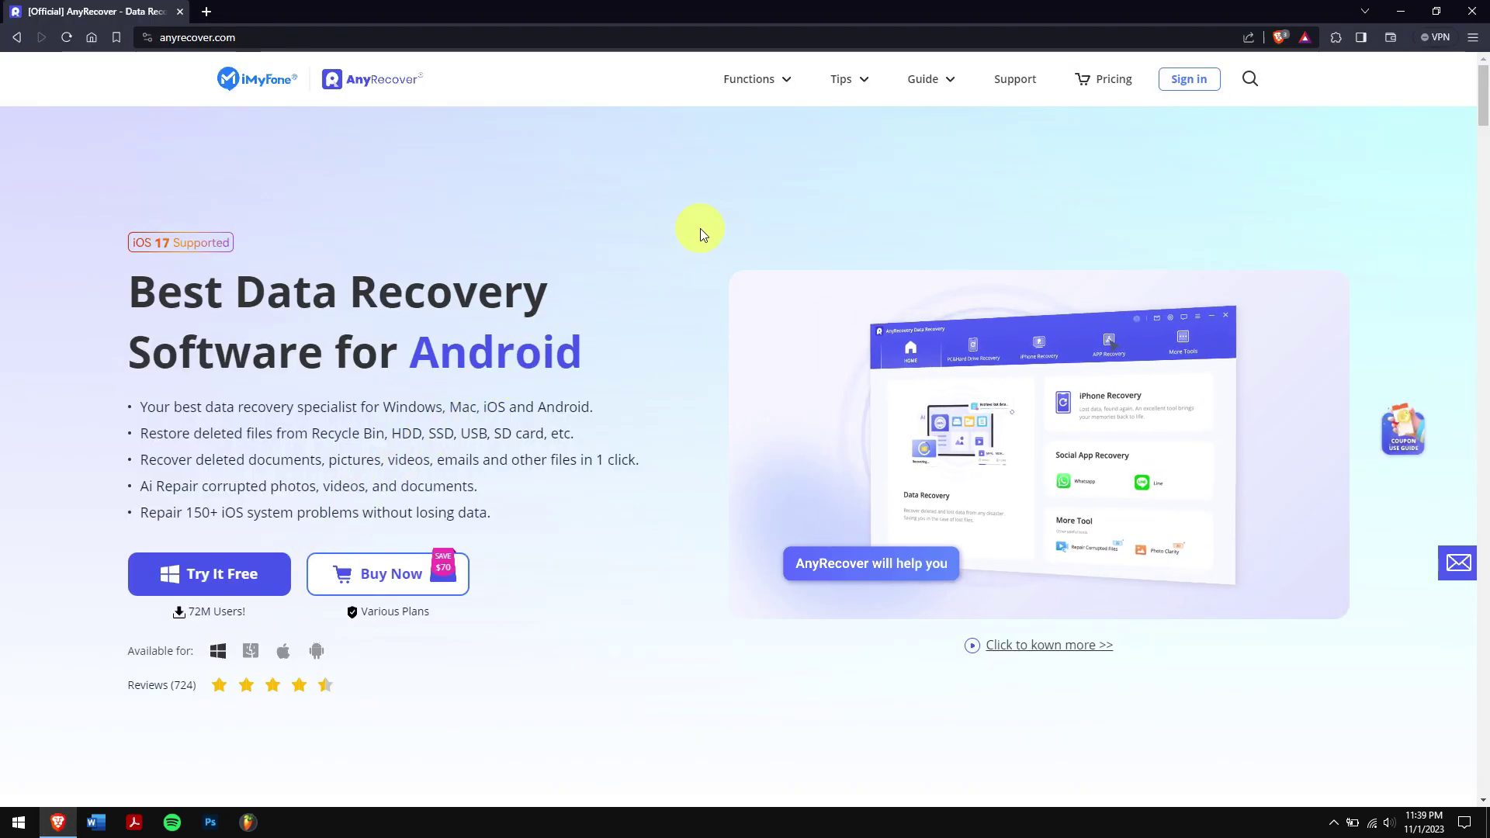
pyautogui.scroll(-1, 701, 236)
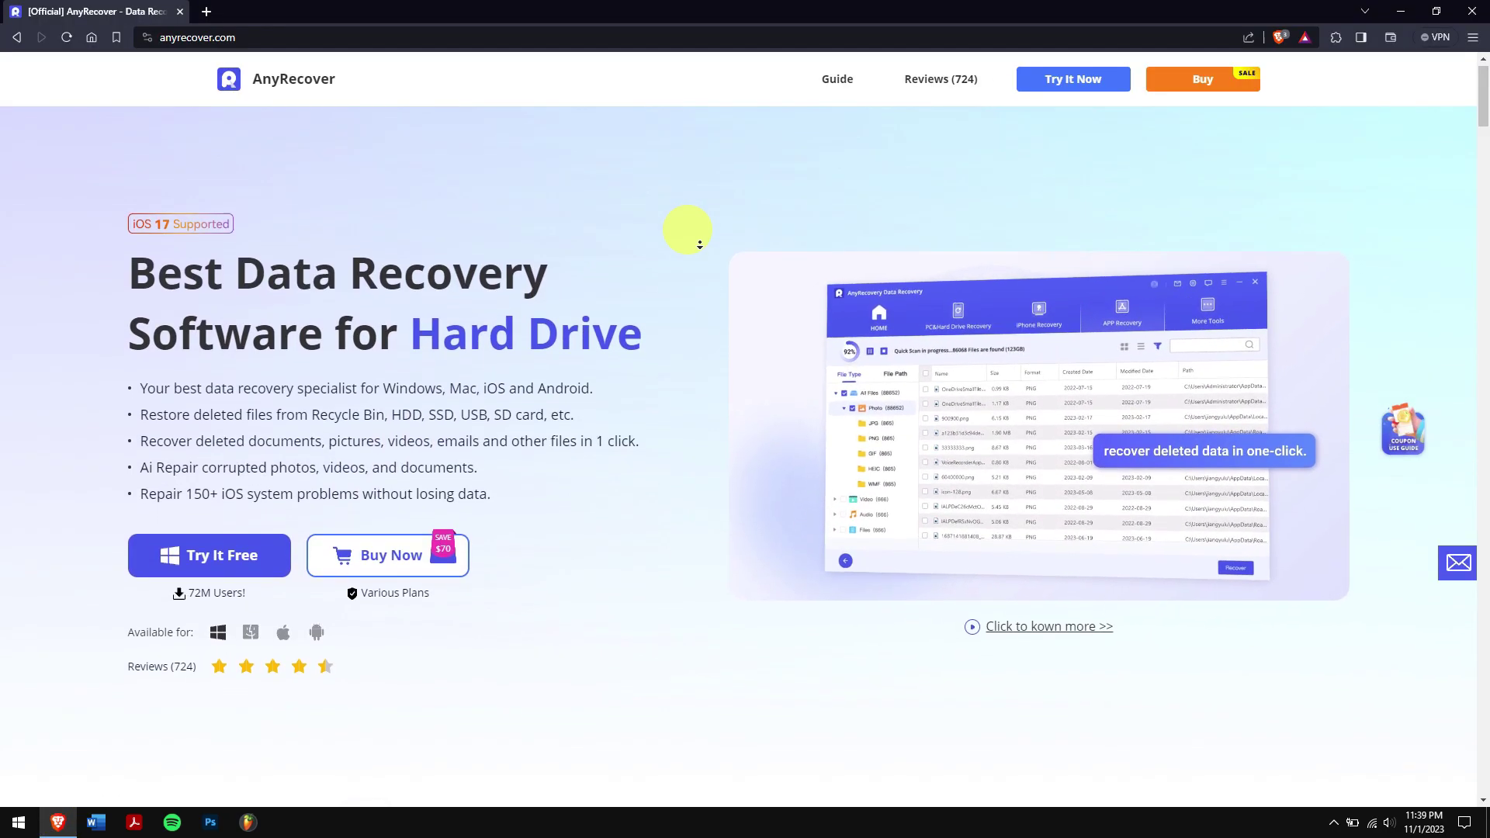
pyautogui.scroll(-1, 699, 244)
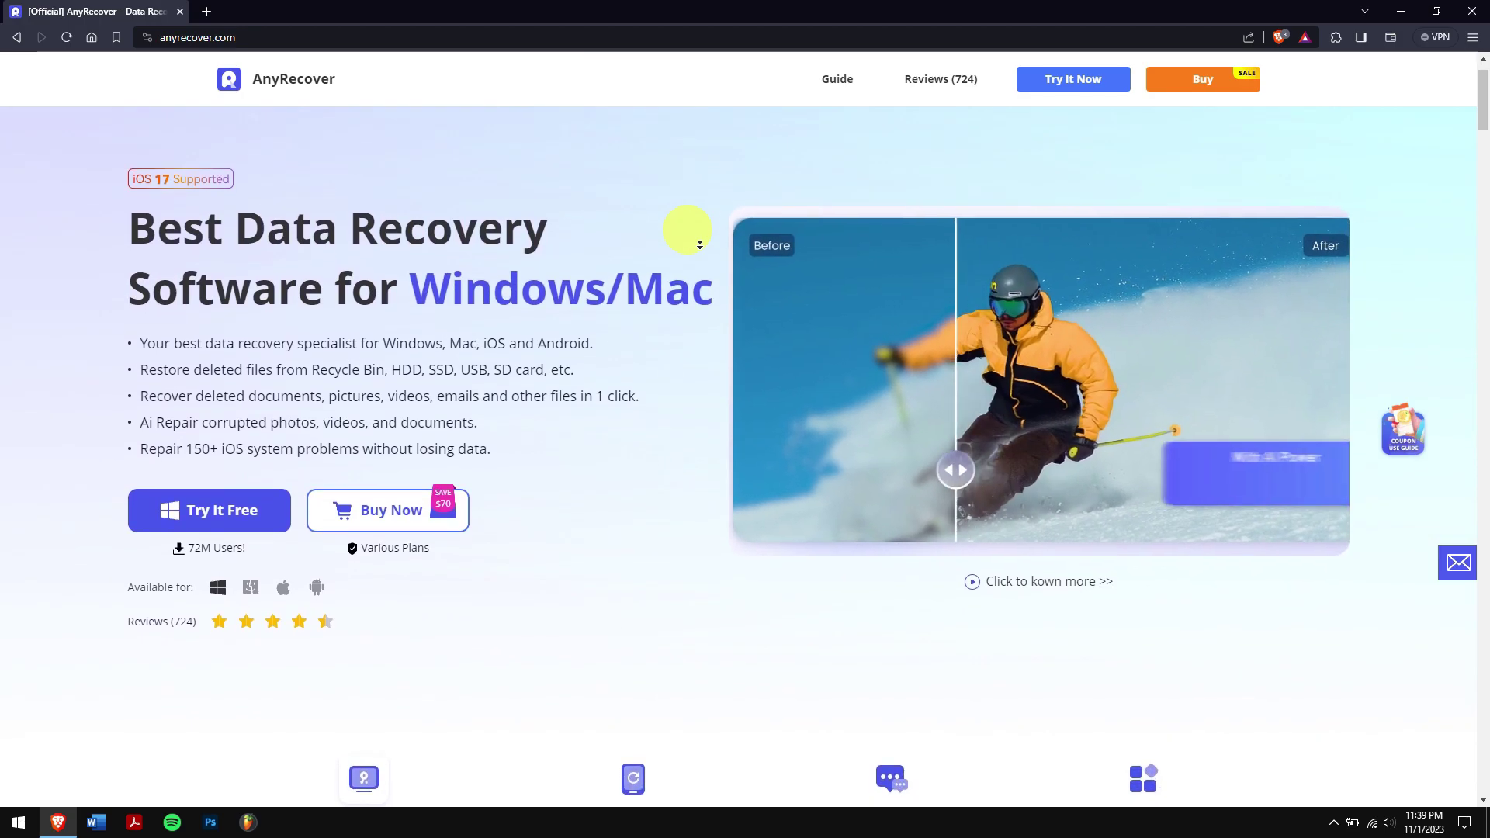
pyautogui.scroll(-1, 699, 244)
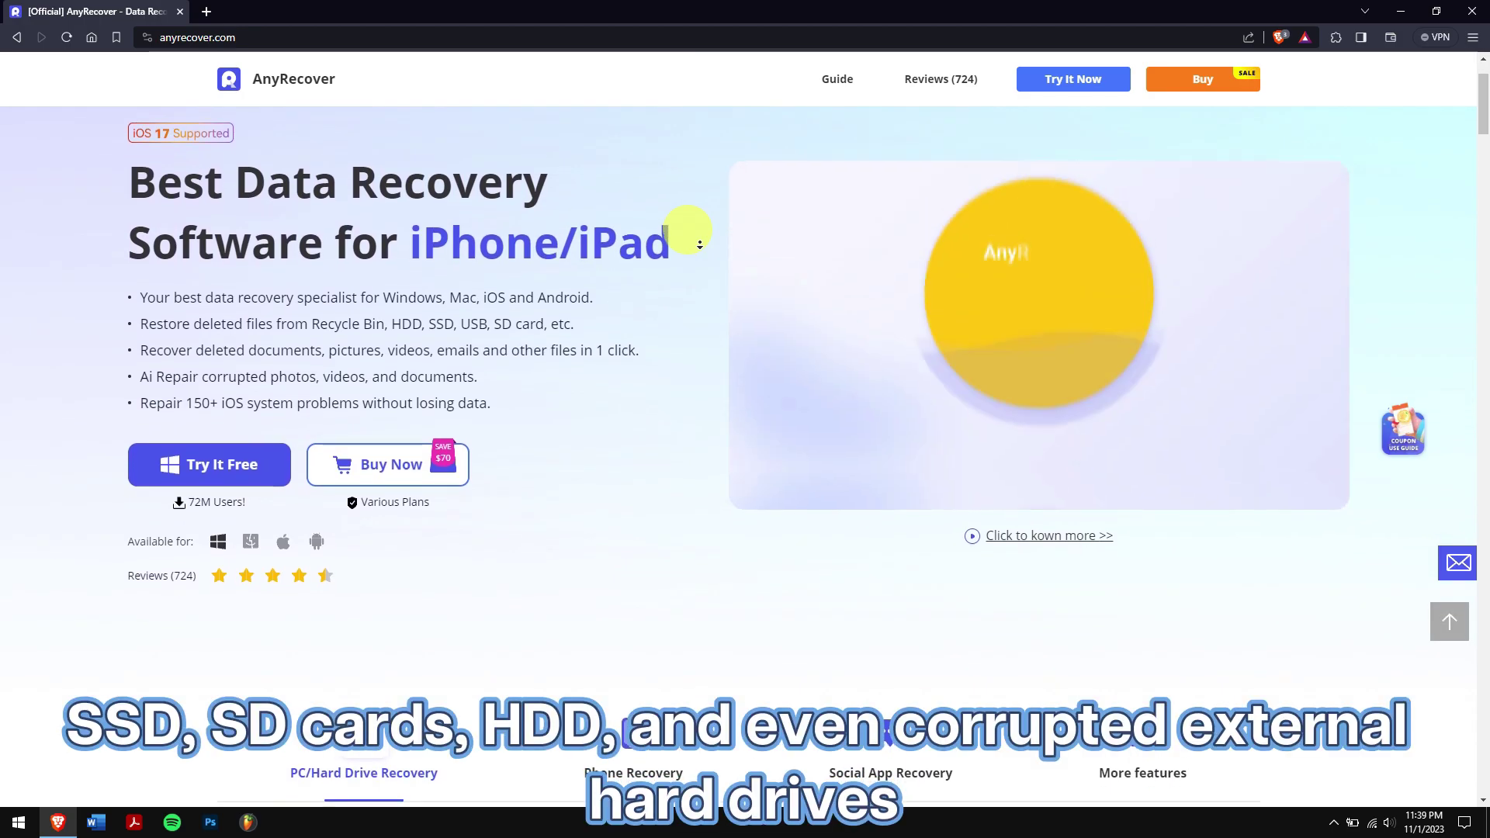
pyautogui.scroll(-1, 699, 244)
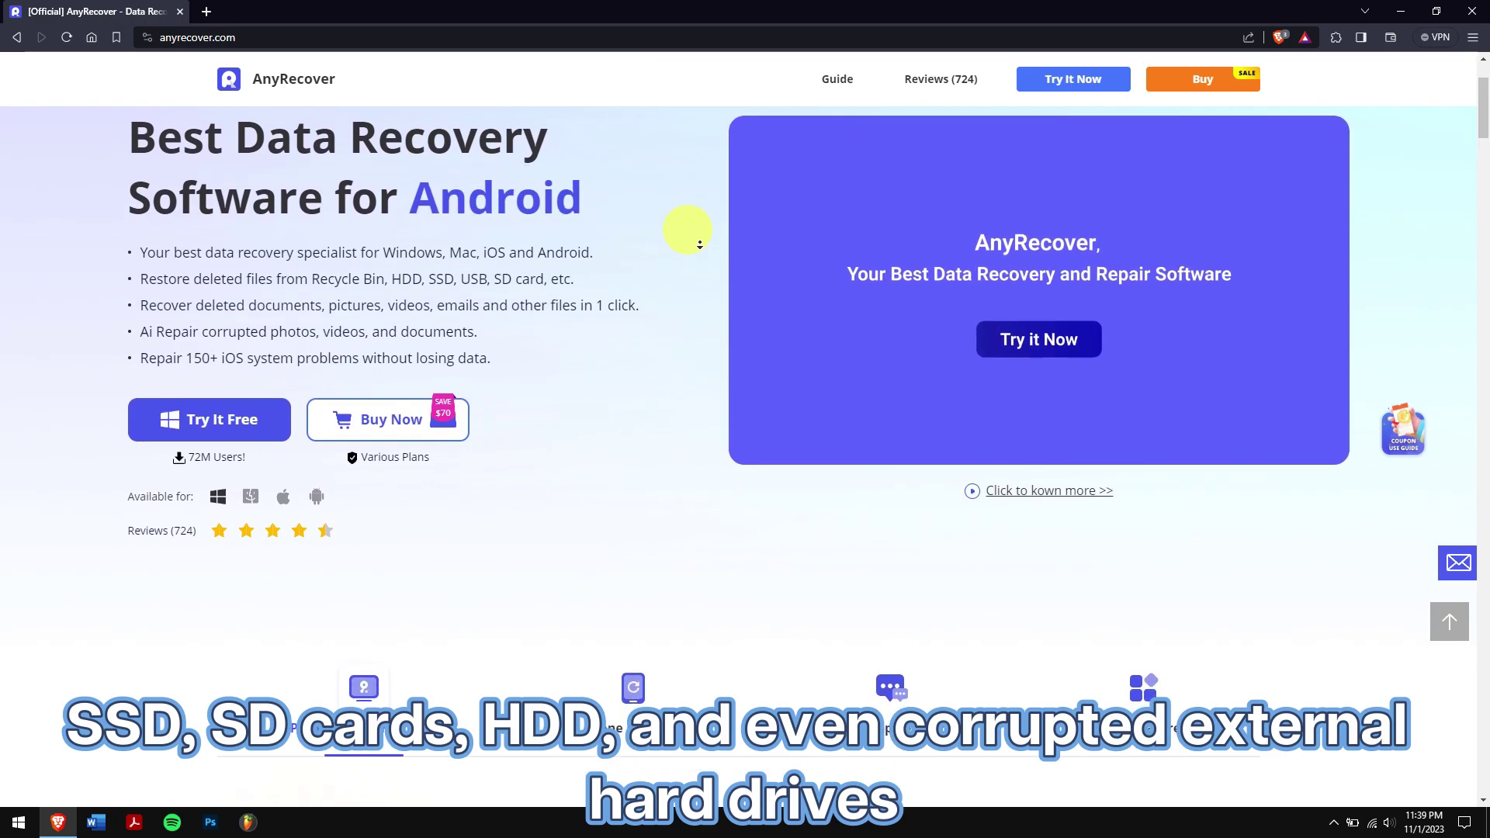
pyautogui.scroll(-1, 699, 245)
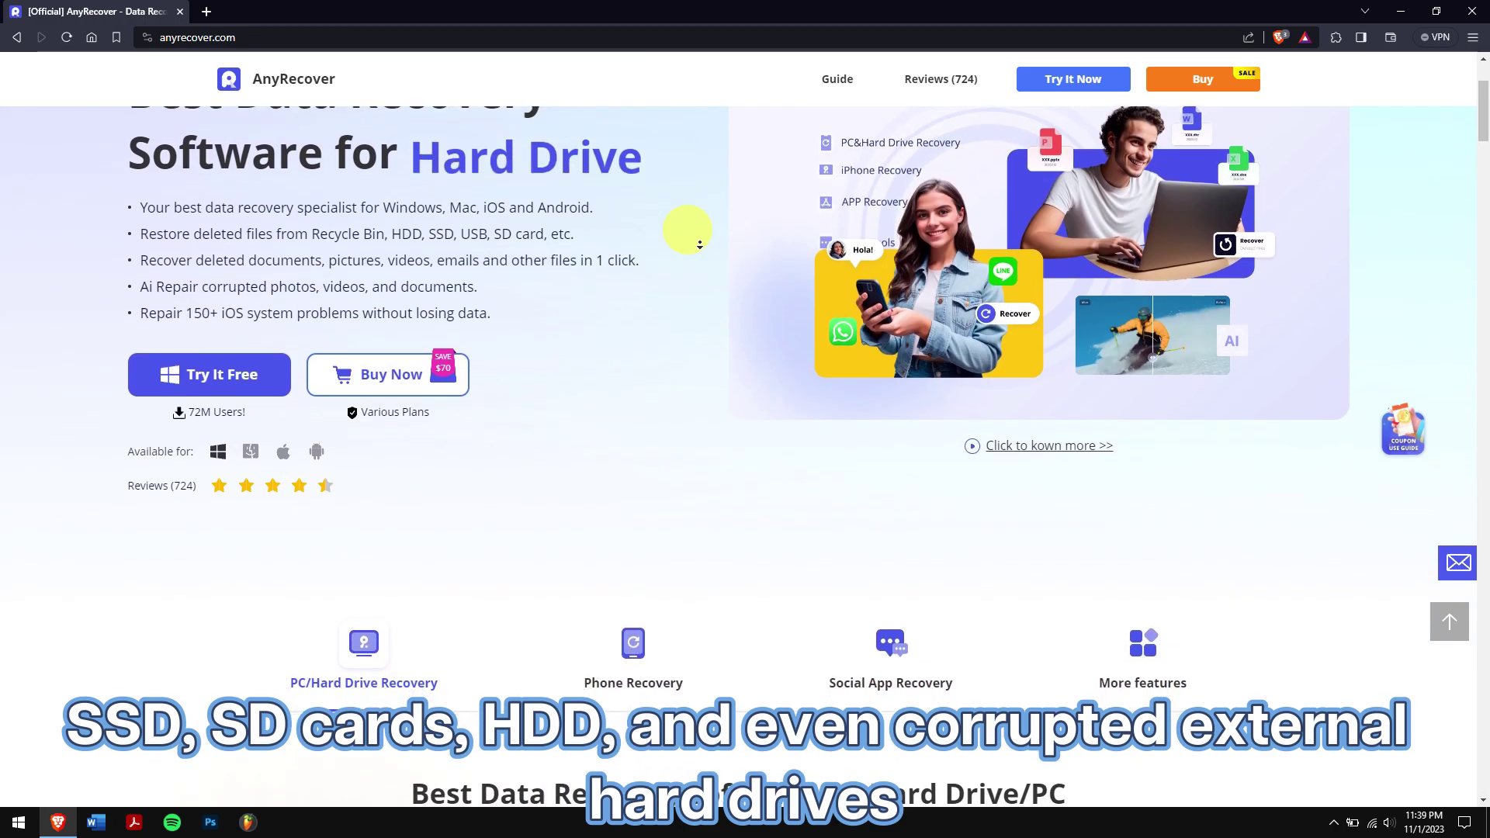
pyautogui.scroll(-1, 699, 245)
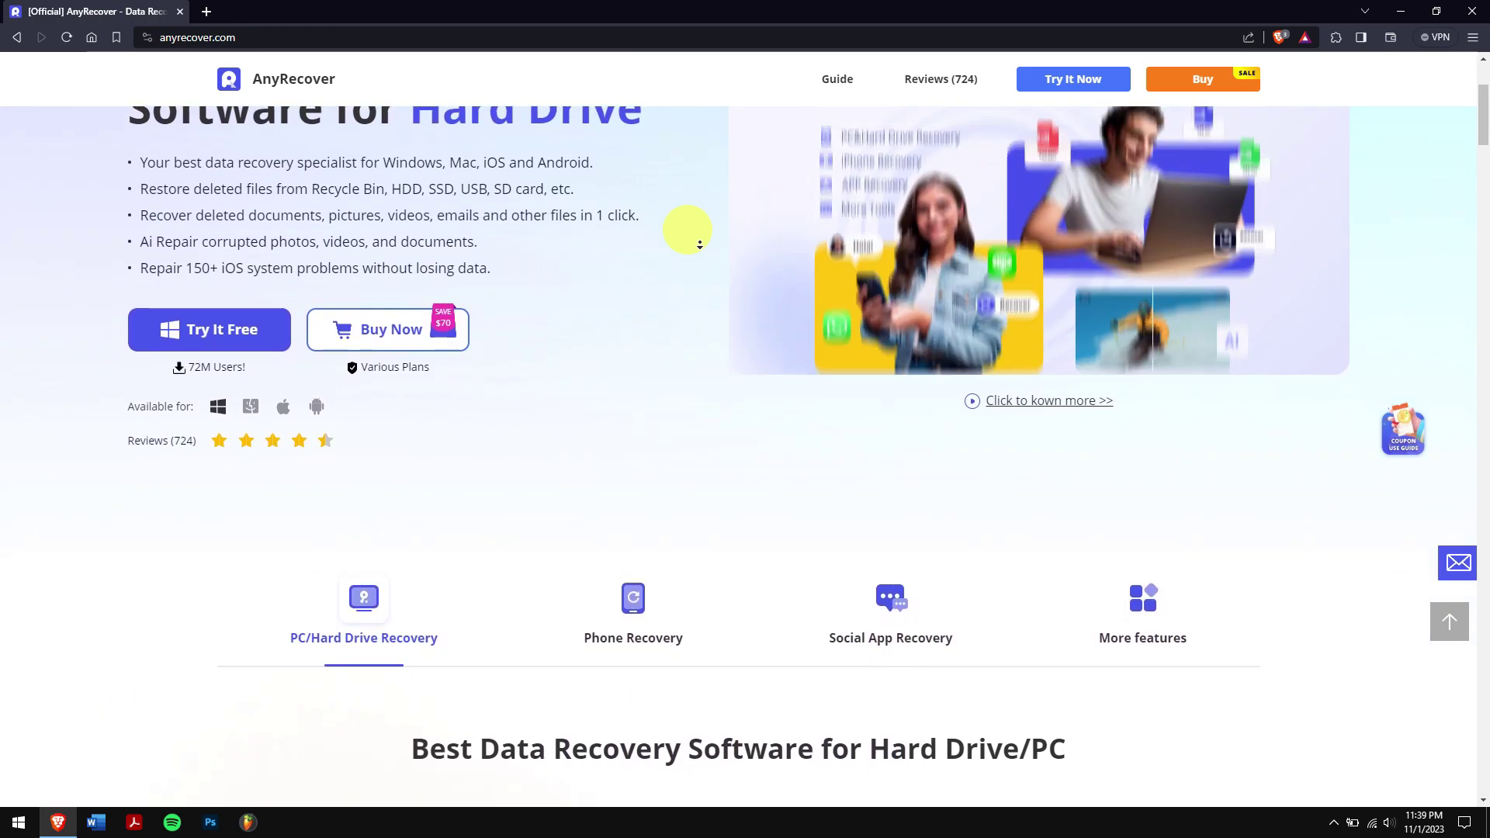
pyautogui.scroll(-1, 699, 244)
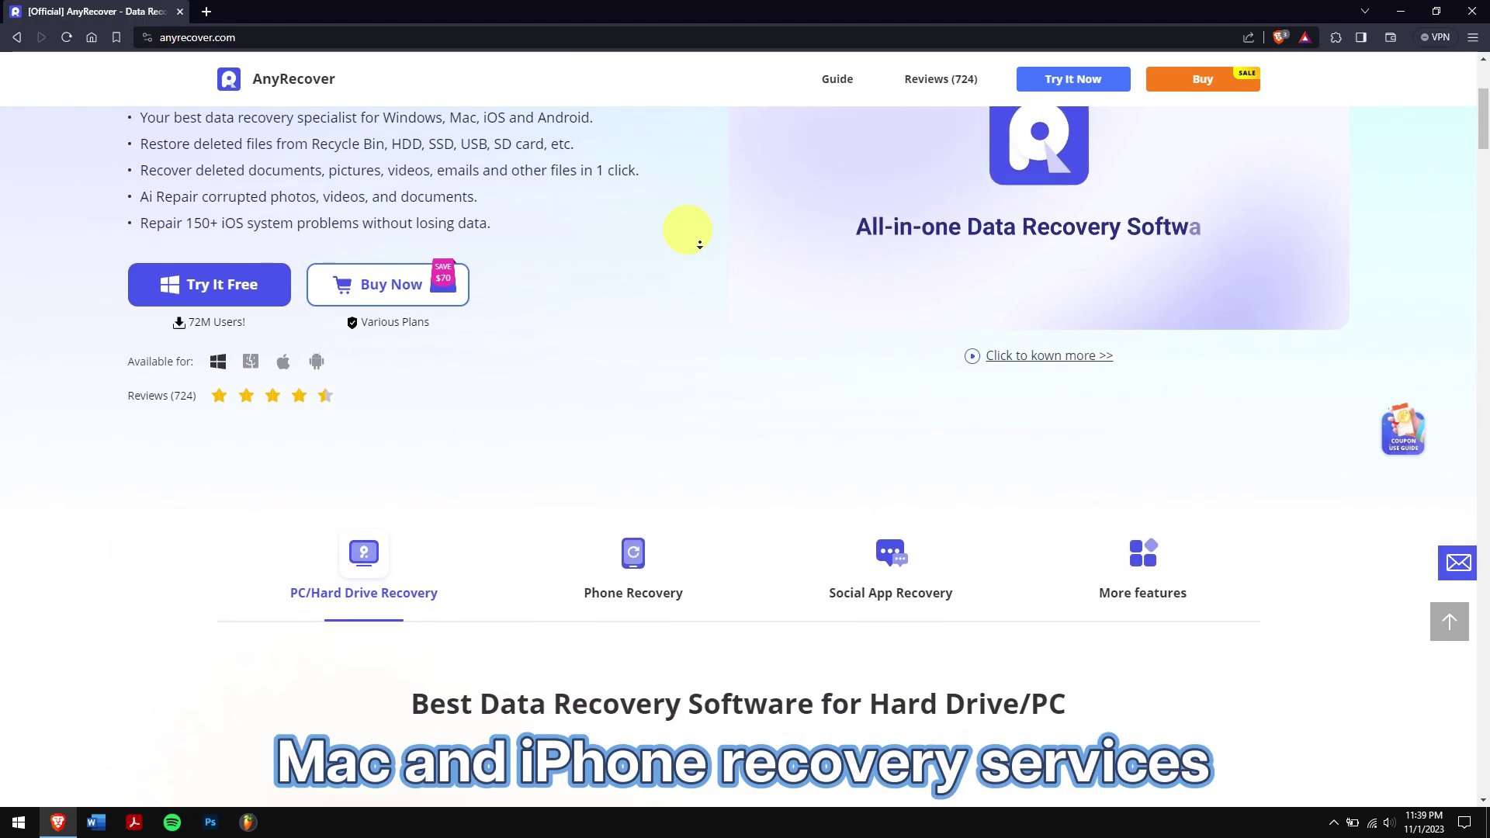
pyautogui.scroll(-1, 699, 245)
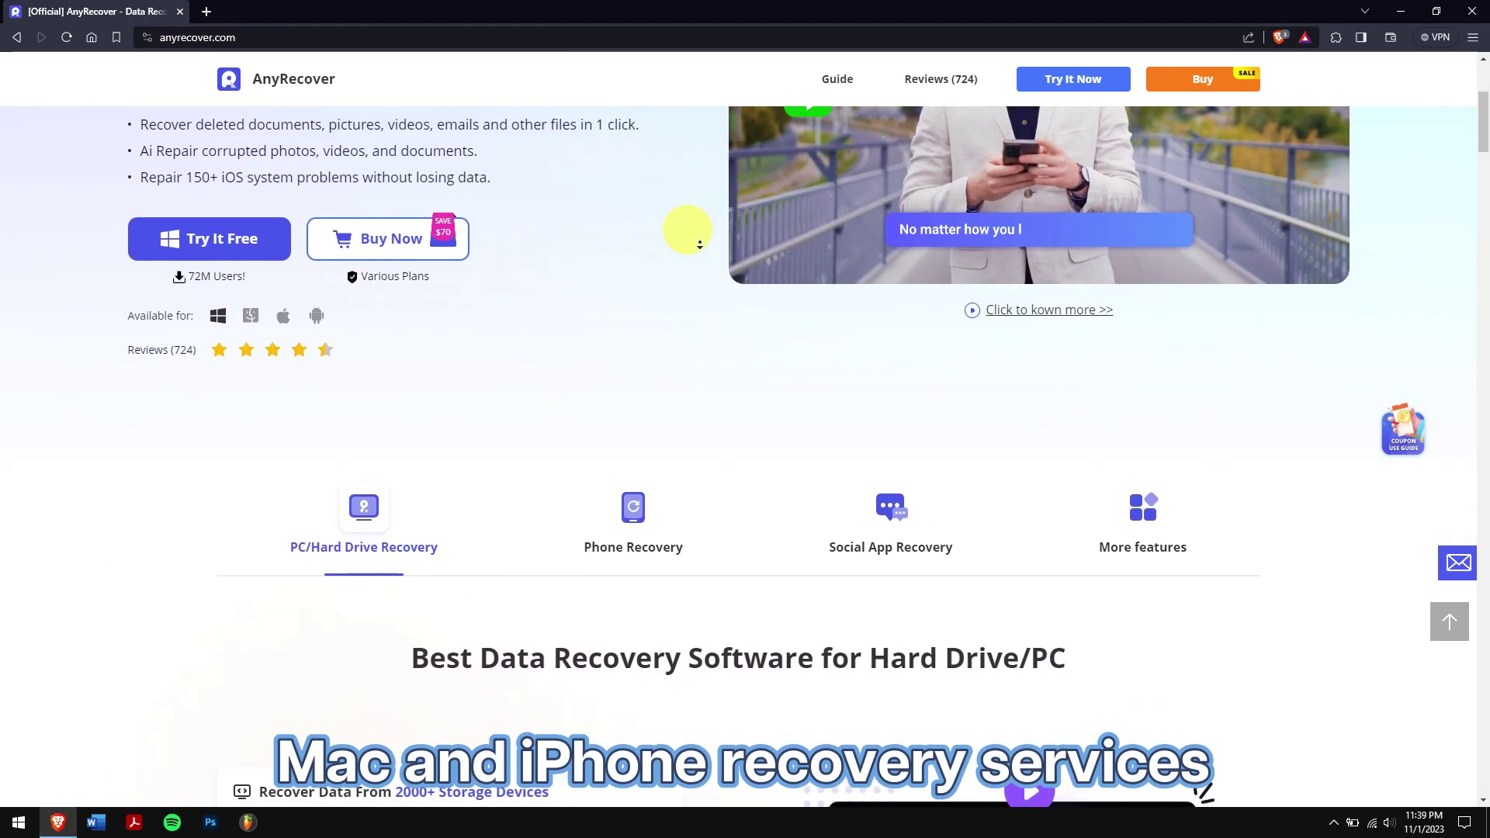
pyautogui.scroll(-1, 699, 244)
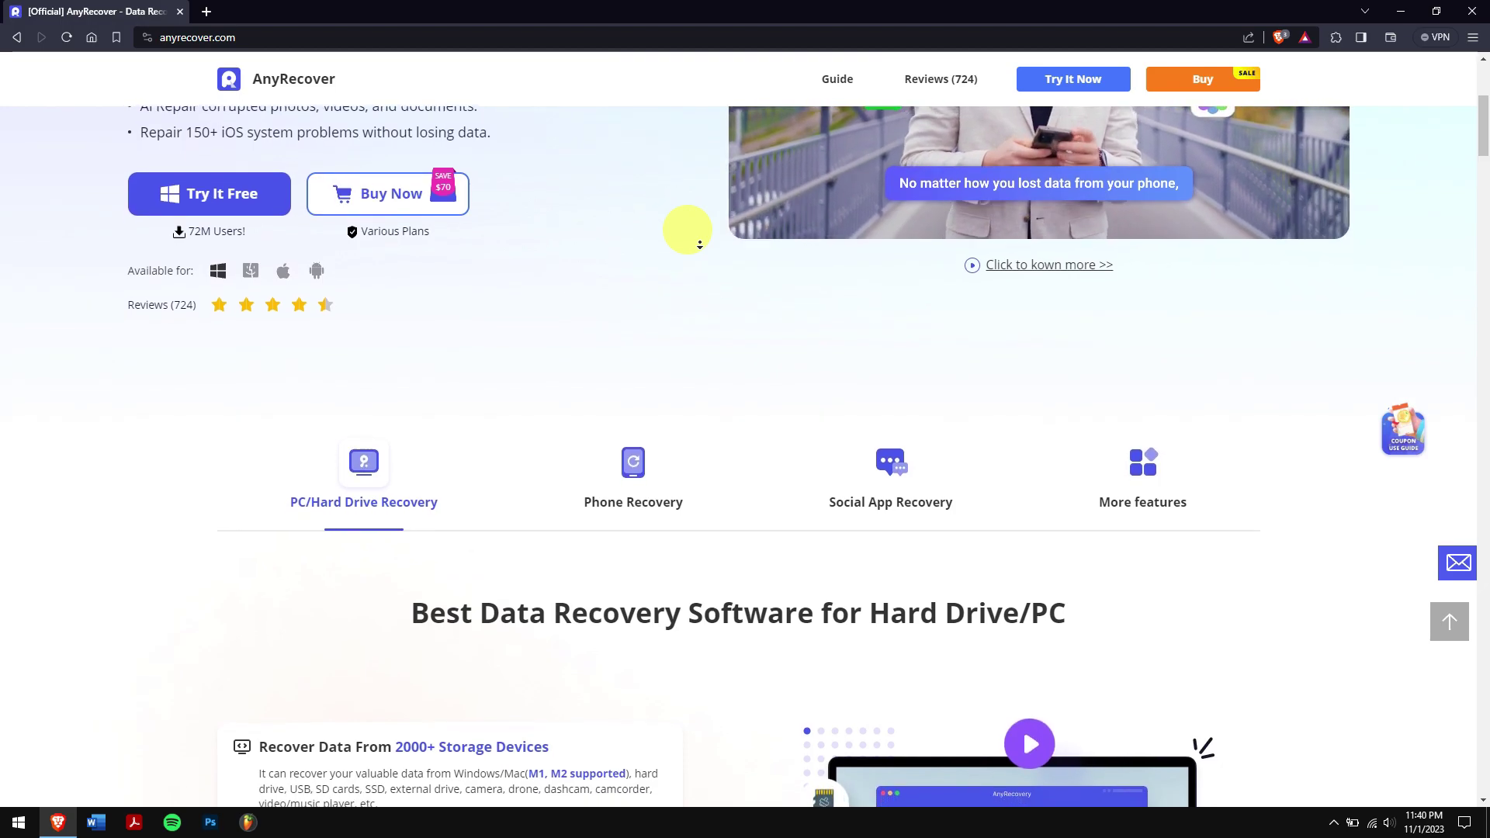
pyautogui.scroll(-1, 699, 245)
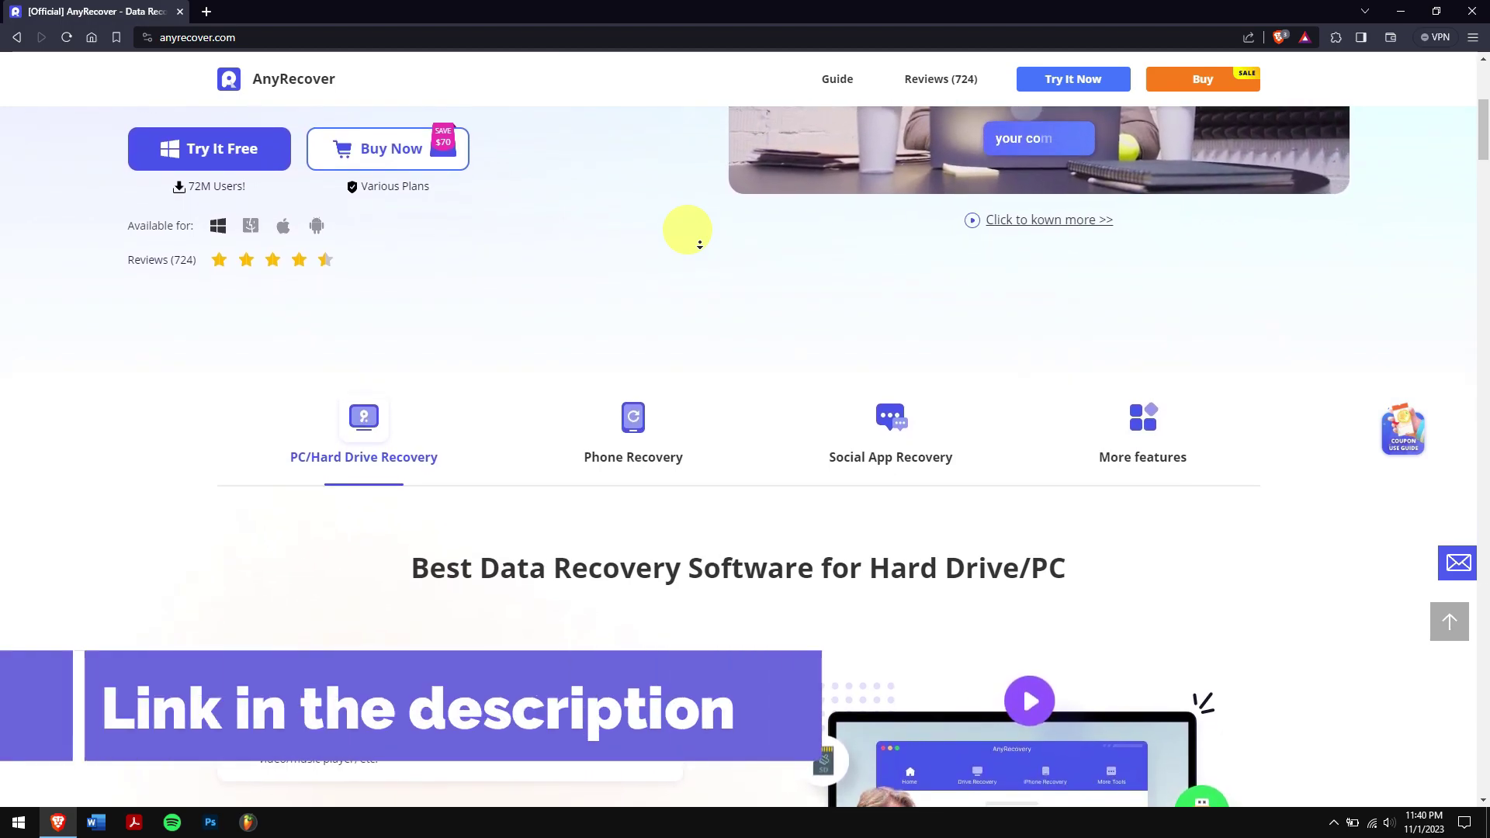
pyautogui.scroll(-1, 699, 244)
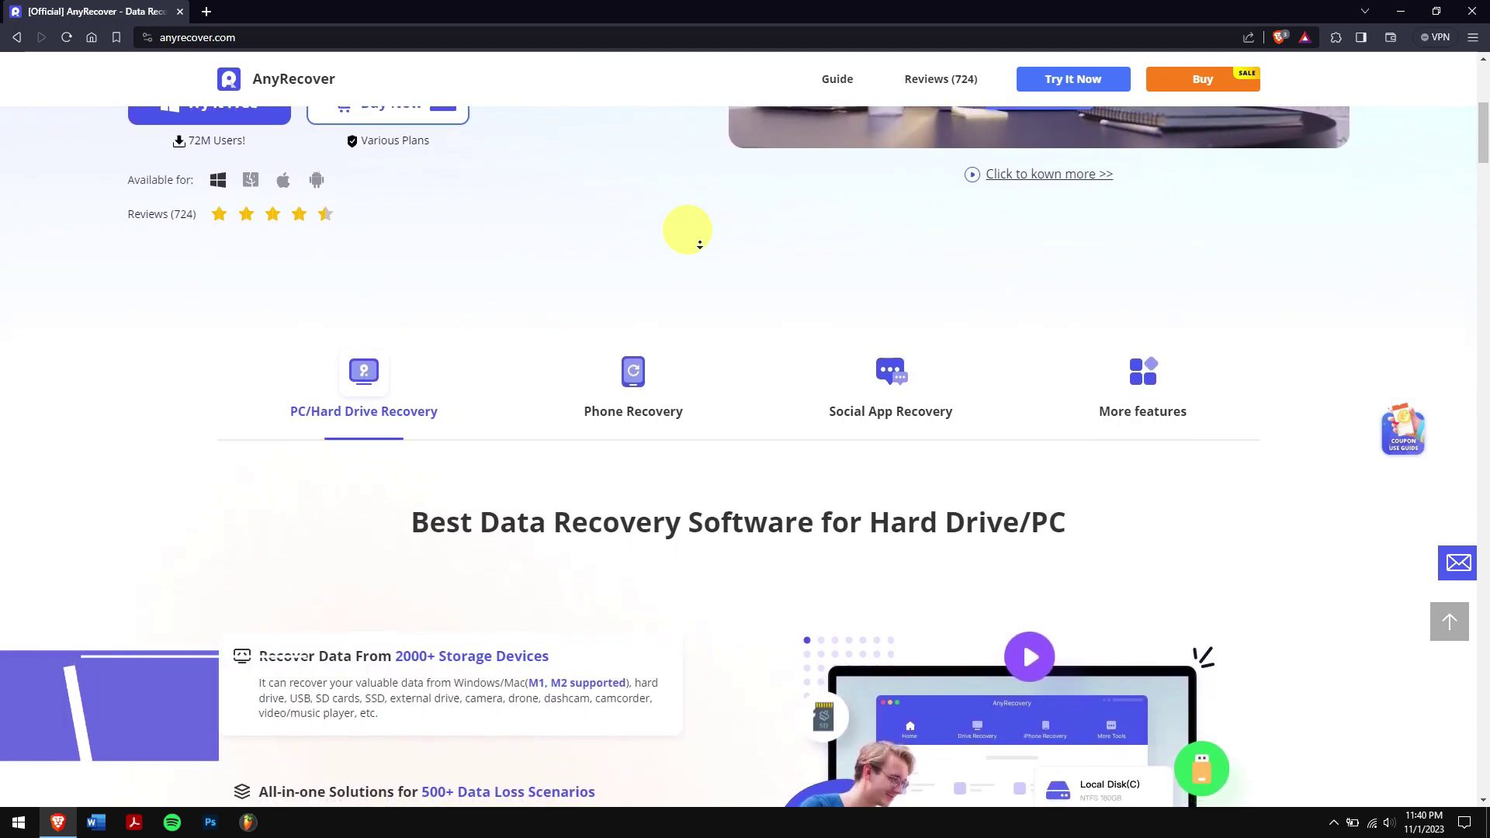
pyautogui.scroll(-1, 699, 244)
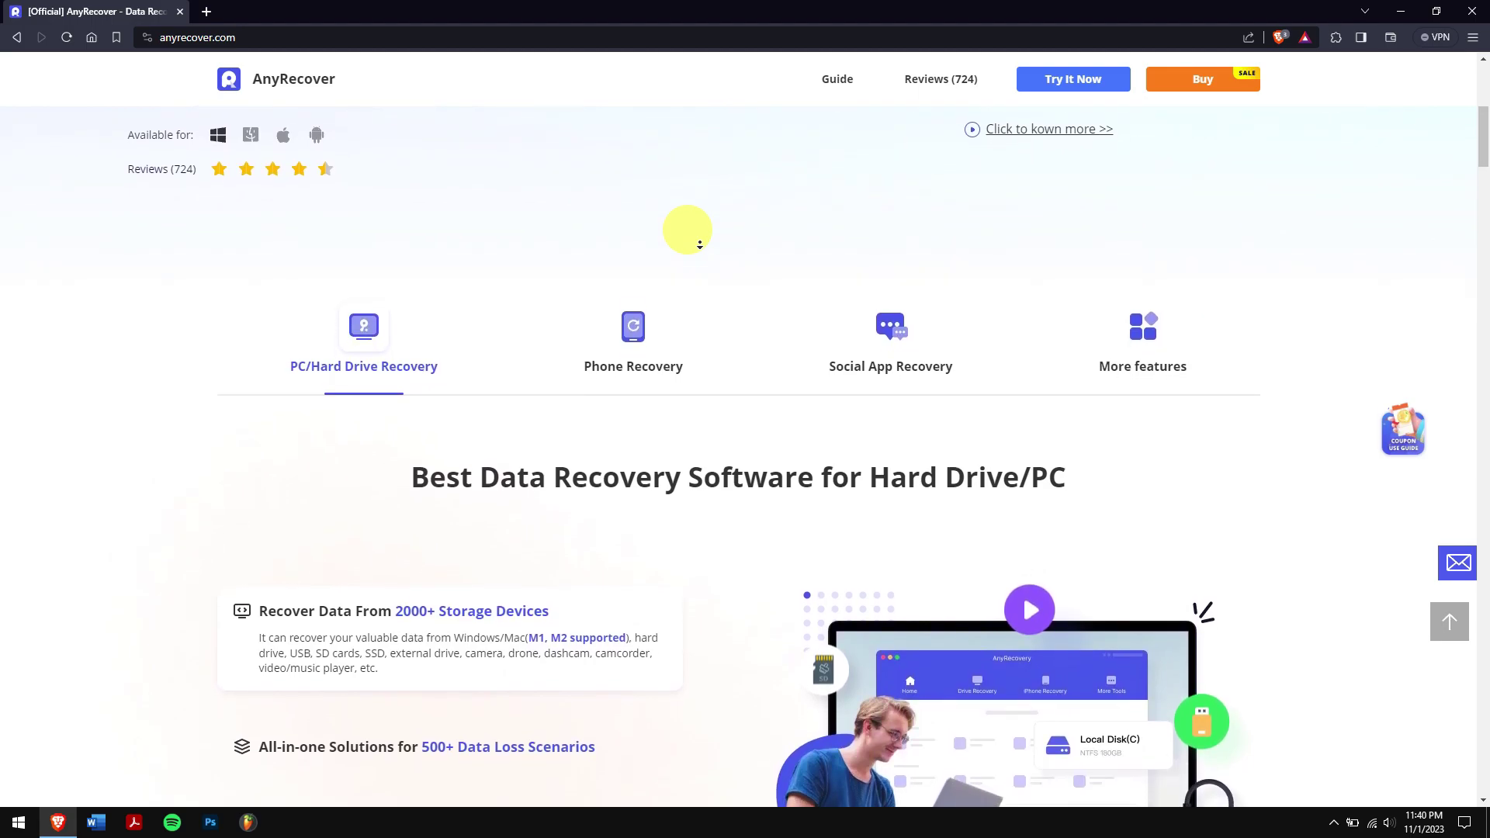
pyautogui.scroll(-1, 699, 244)
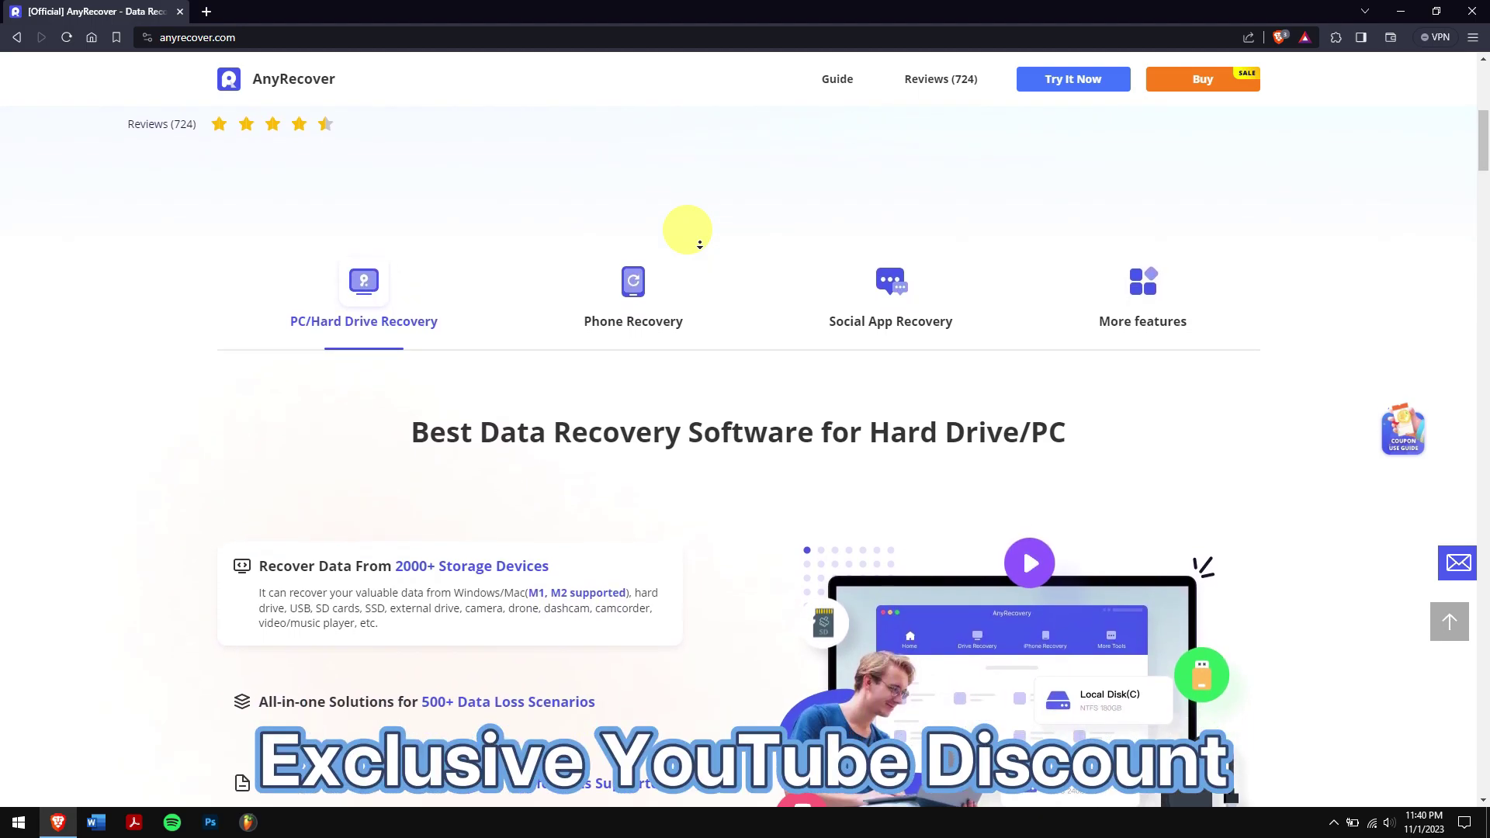
pyautogui.scroll(-1, 699, 245)
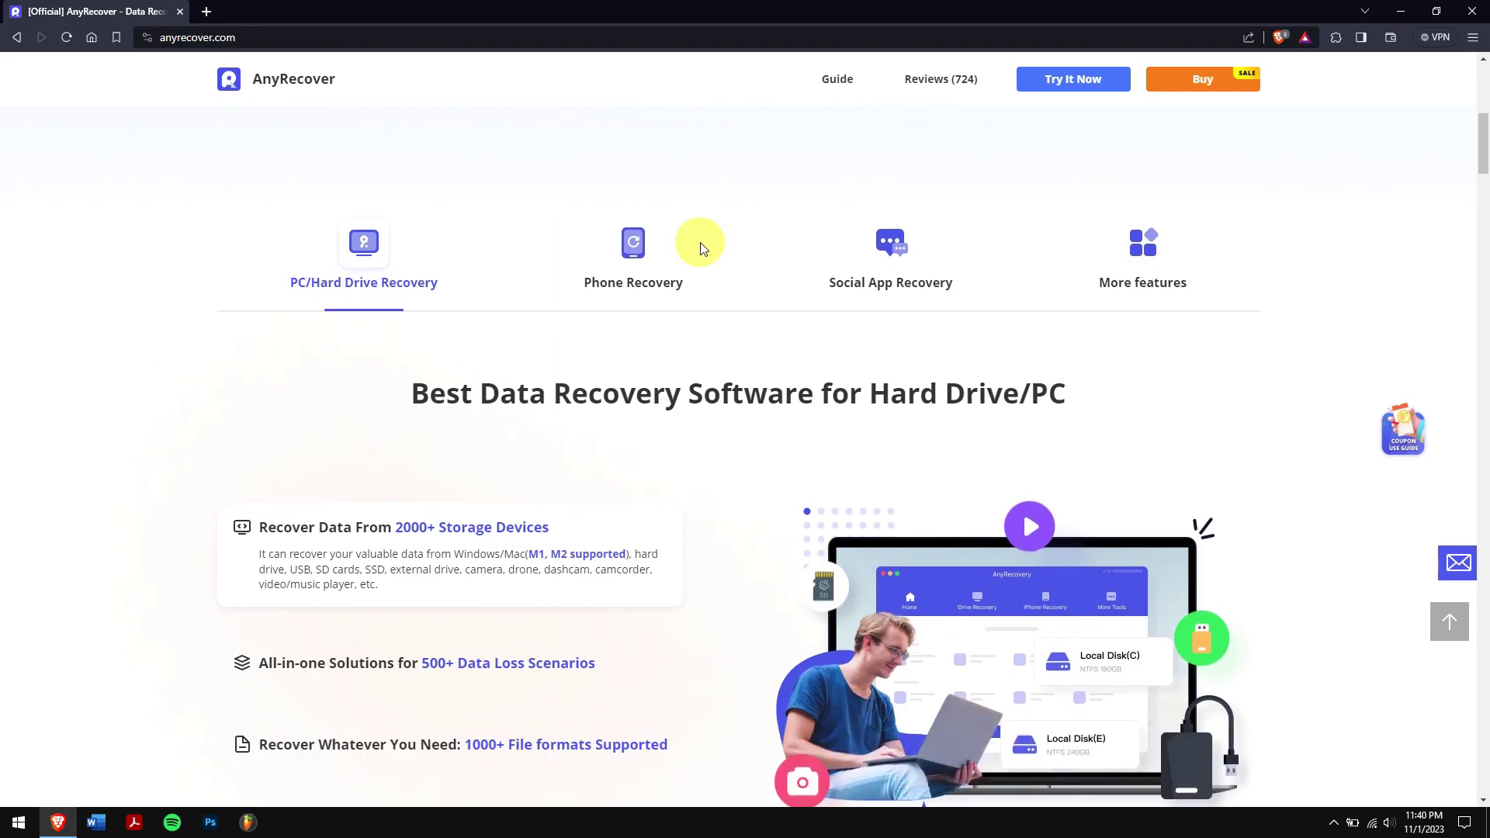
# Launch AnyRecover via a Start search for 'any' and scan USB Drive (F) under PC&Hard Drive Recovery
pyautogui.click(1400, 11)
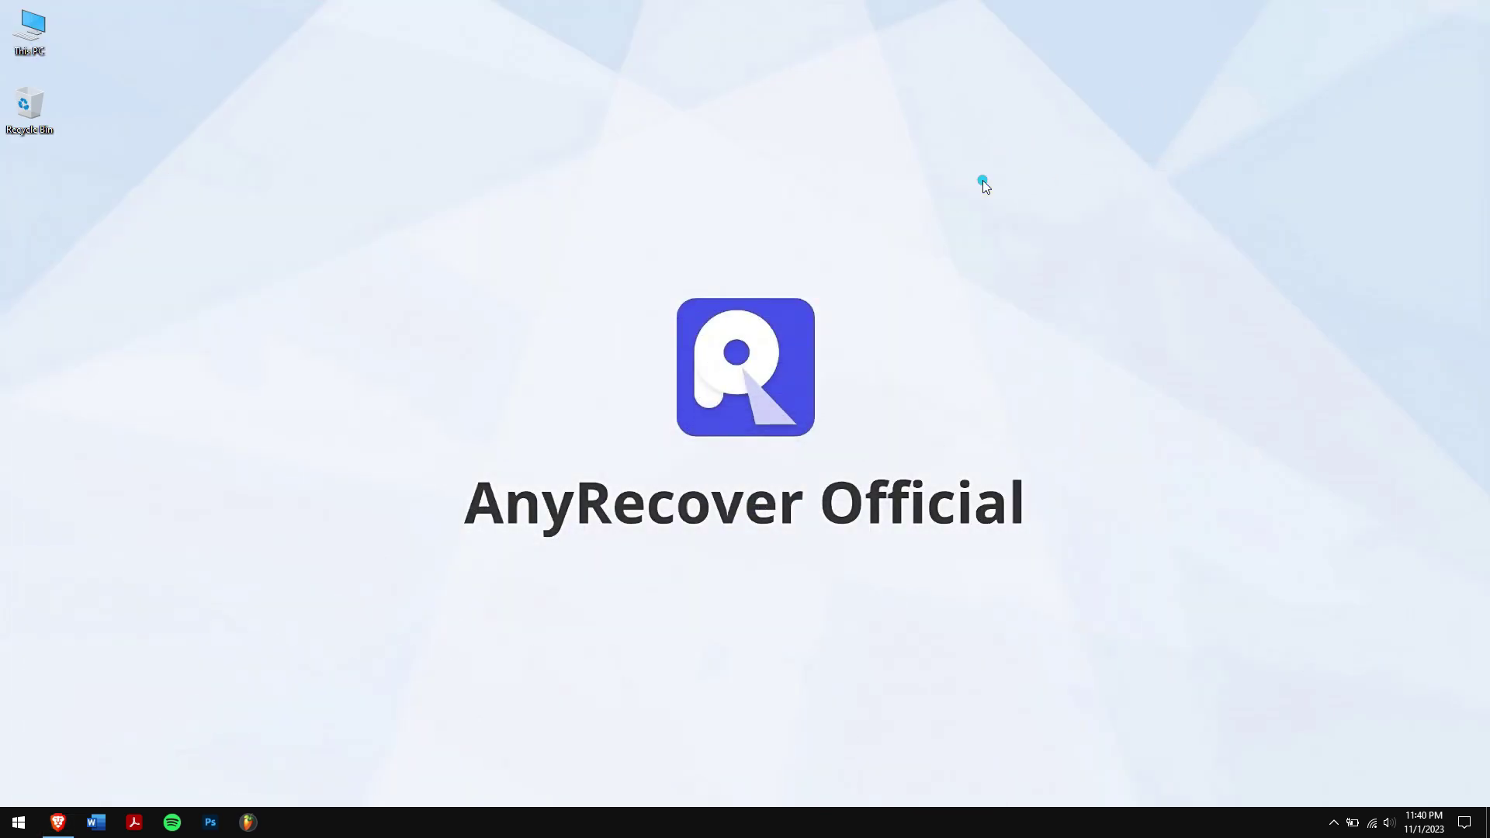
pyautogui.press('super')
pyautogui.write('any')
pyautogui.press('Return')
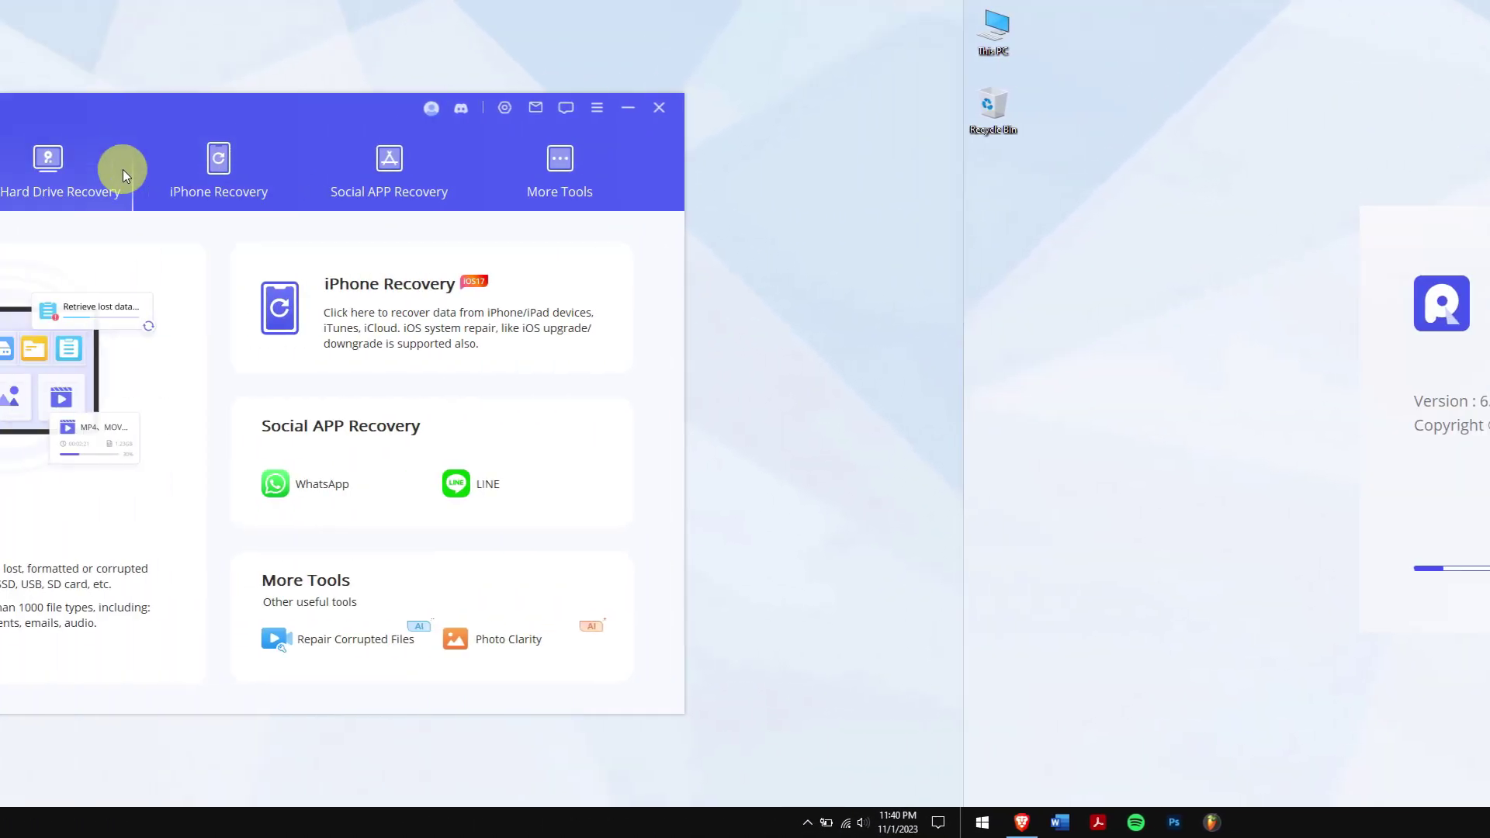
pyautogui.click(605, 173)
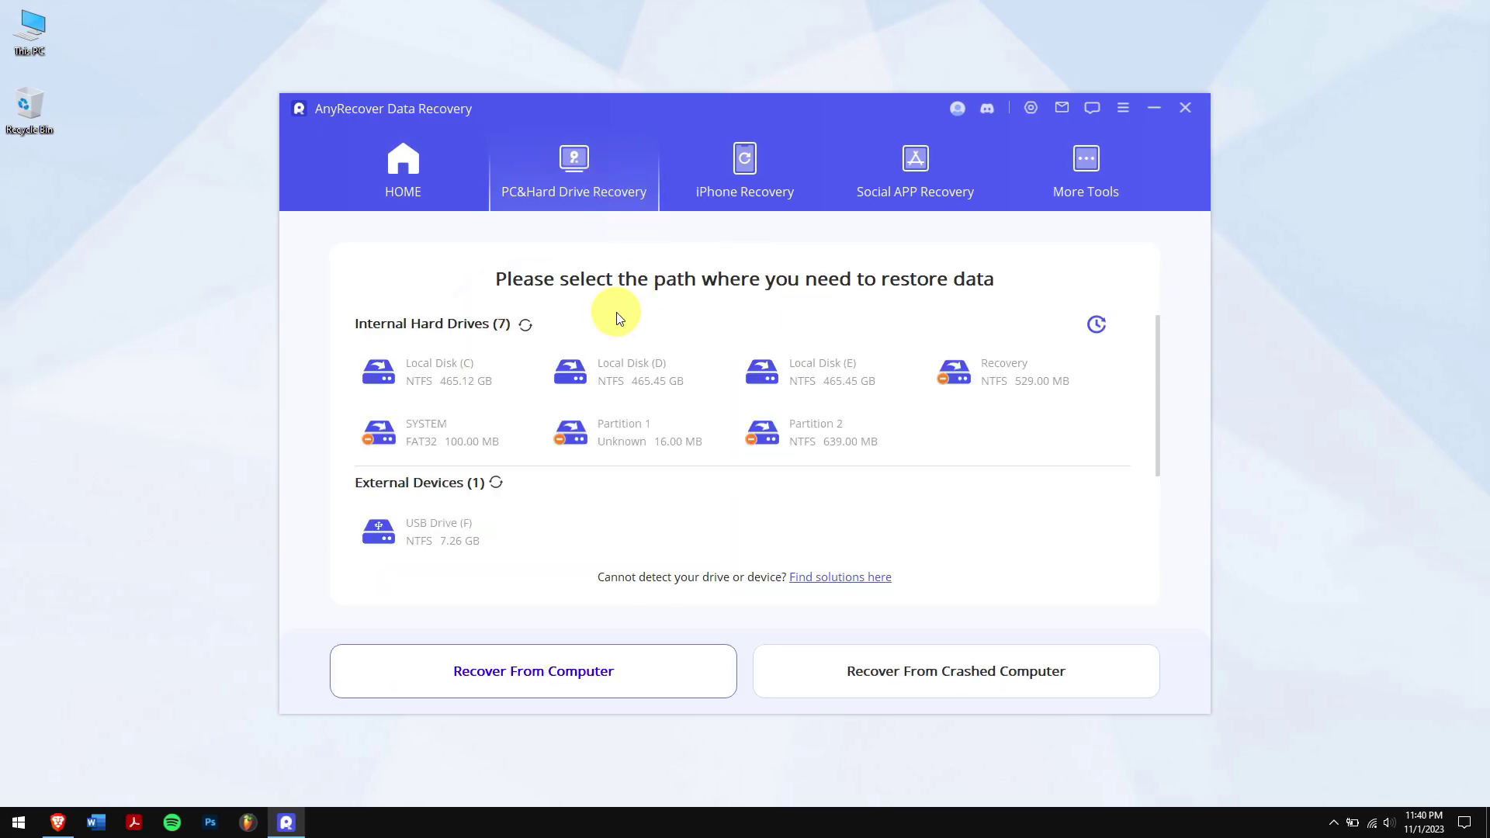
pyautogui.click(397, 541)
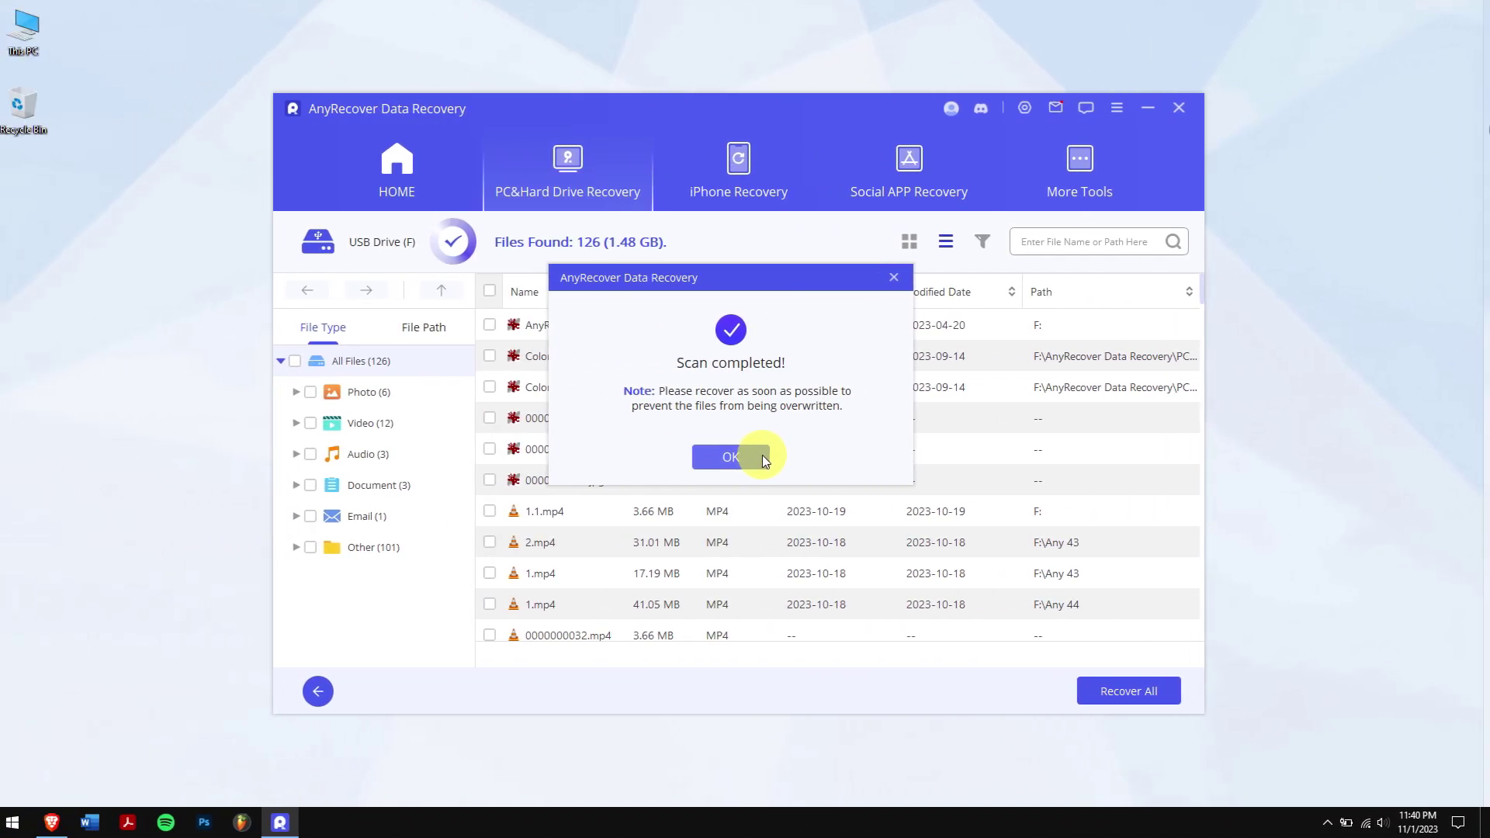
# Mark the AnyRecover wallpaper, 2.mp4, 1.mp4 and one document for recovery
pyautogui.click(736, 456)
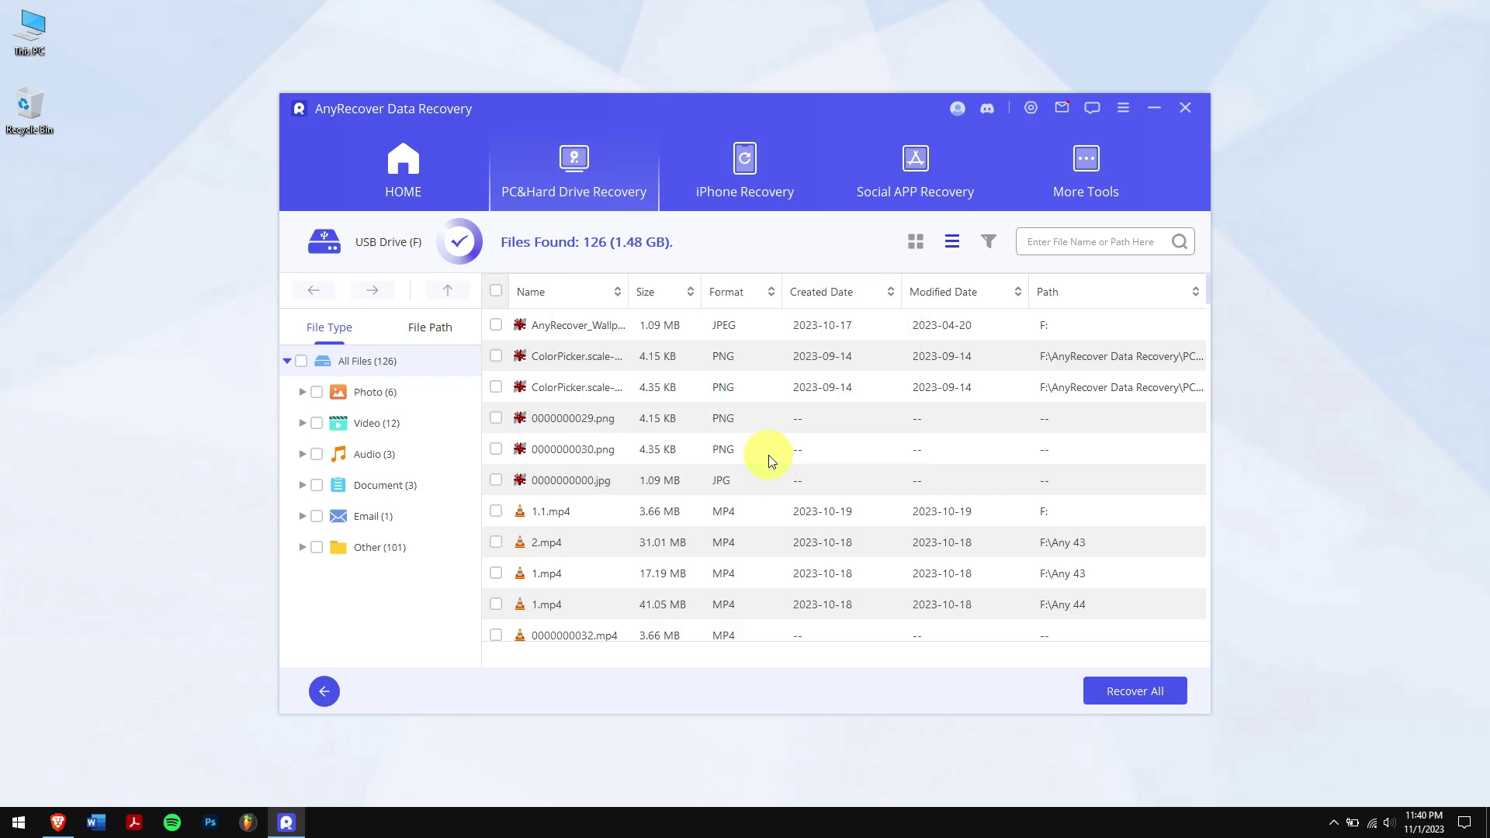
pyautogui.click(496, 324)
pyautogui.click(496, 541)
pyautogui.click(496, 573)
pyautogui.click(384, 485)
pyautogui.click(496, 356)
# Preview the wallpaper photo, view the six photos as thumbnails, and confirm the all-files filter
pyautogui.click(374, 392)
pyautogui.click(625, 326)
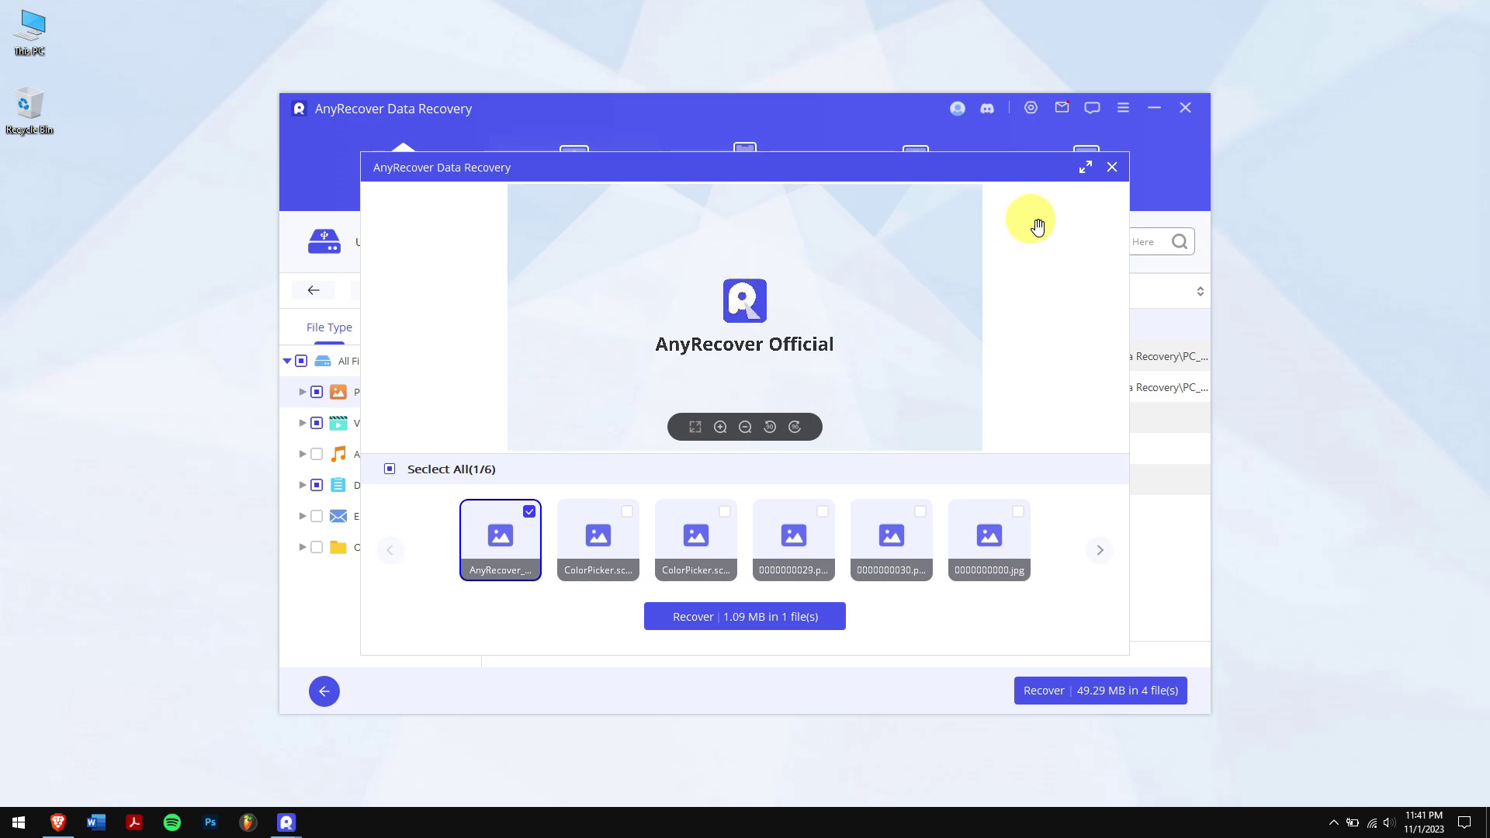
pyautogui.click(1111, 168)
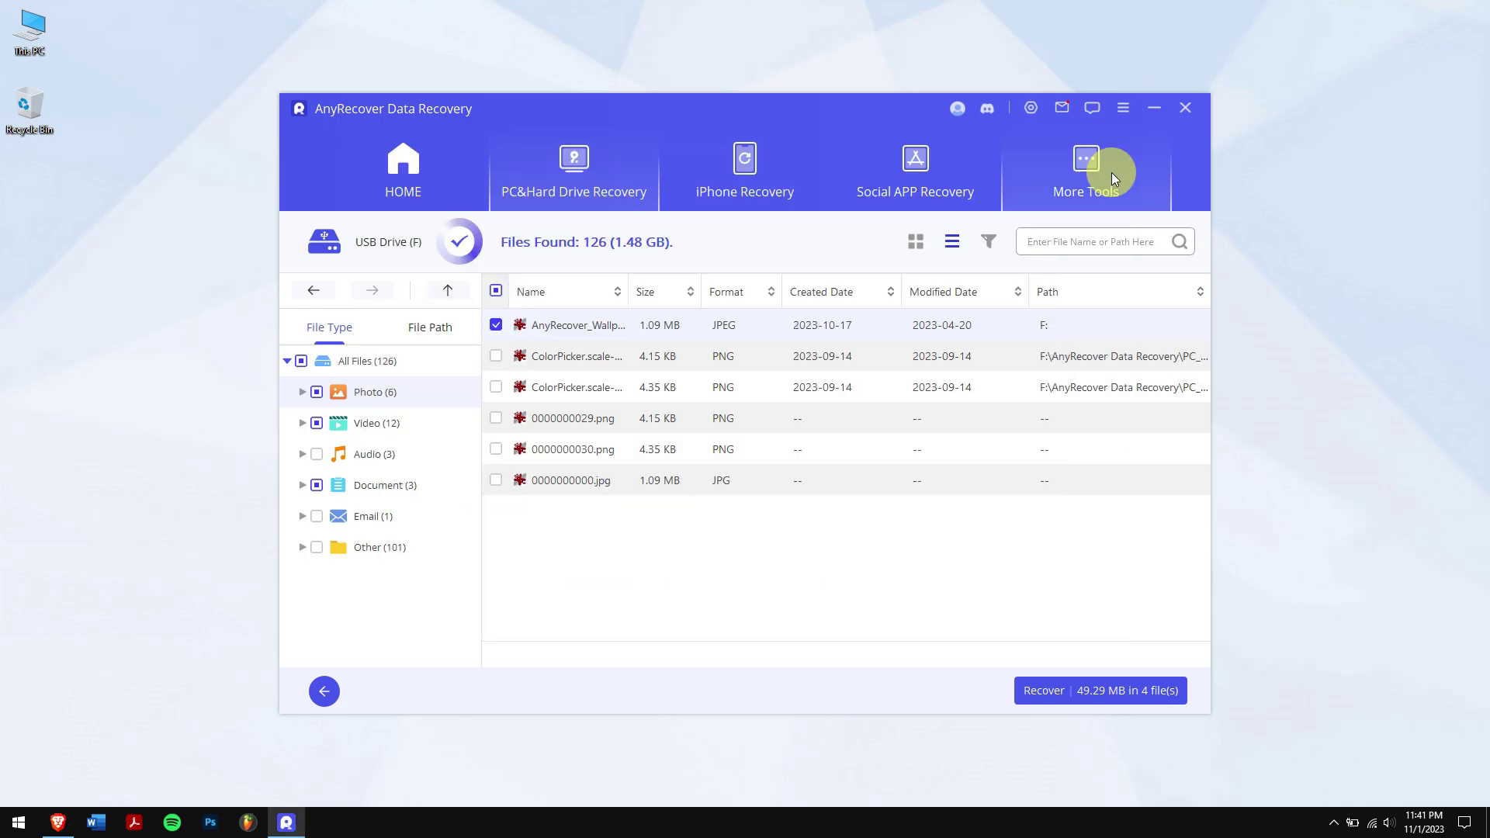
pyautogui.click(913, 243)
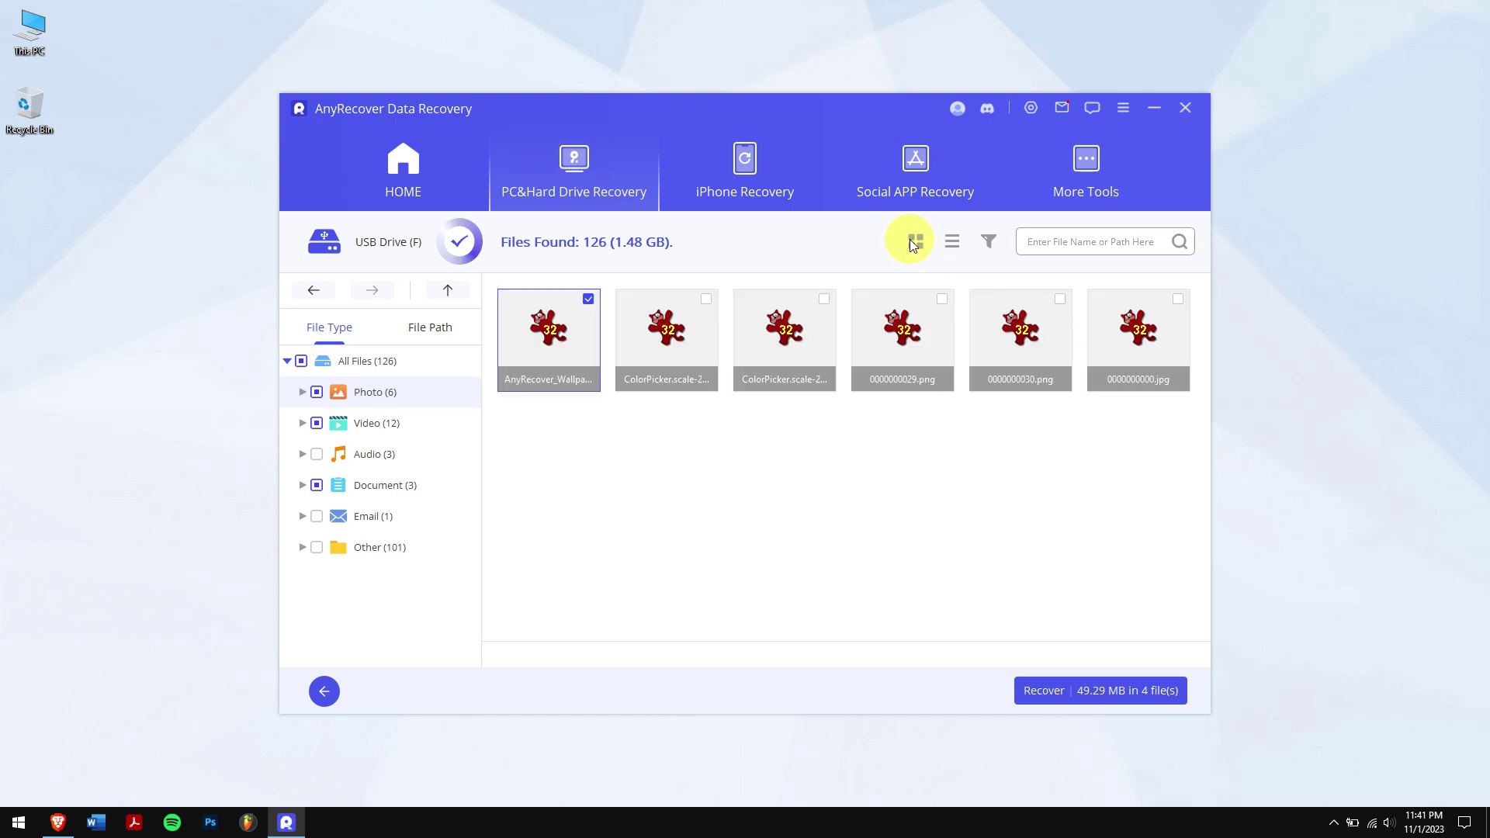
pyautogui.click(984, 239)
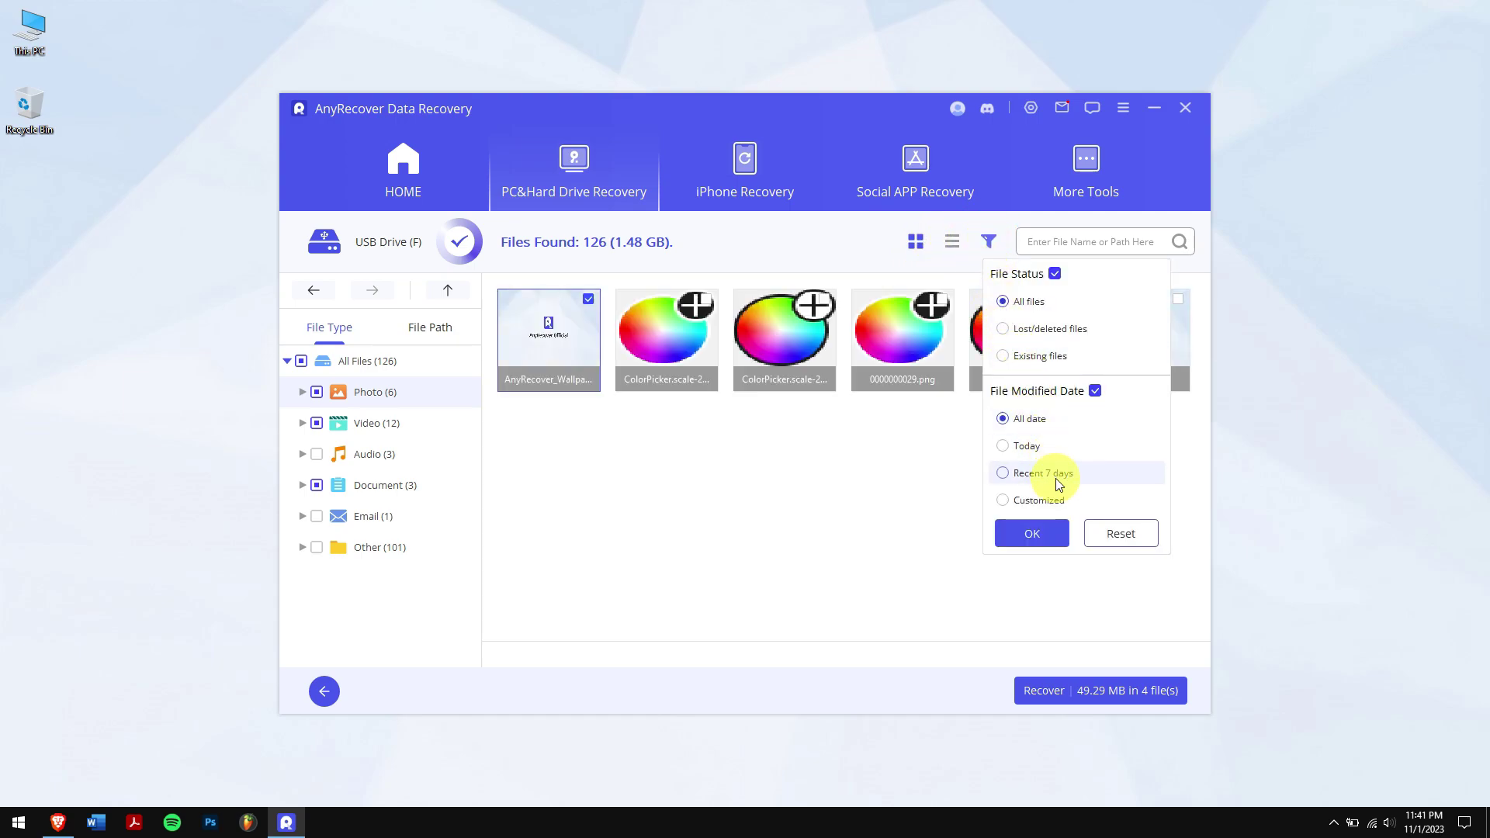
pyautogui.click(1042, 535)
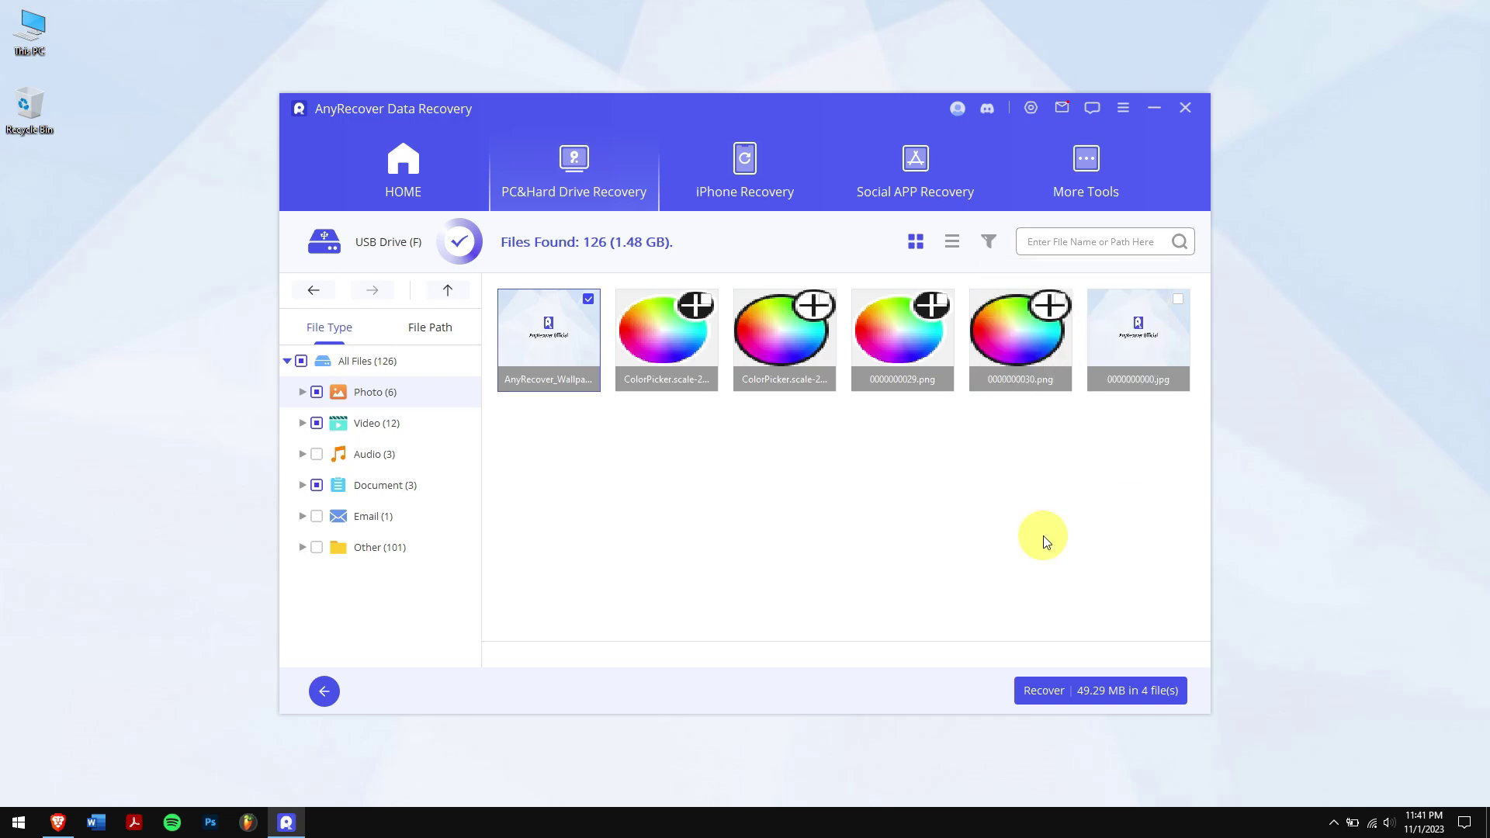
# Recover the four marked files to Local Disk (E:)
pyautogui.click(1072, 692)
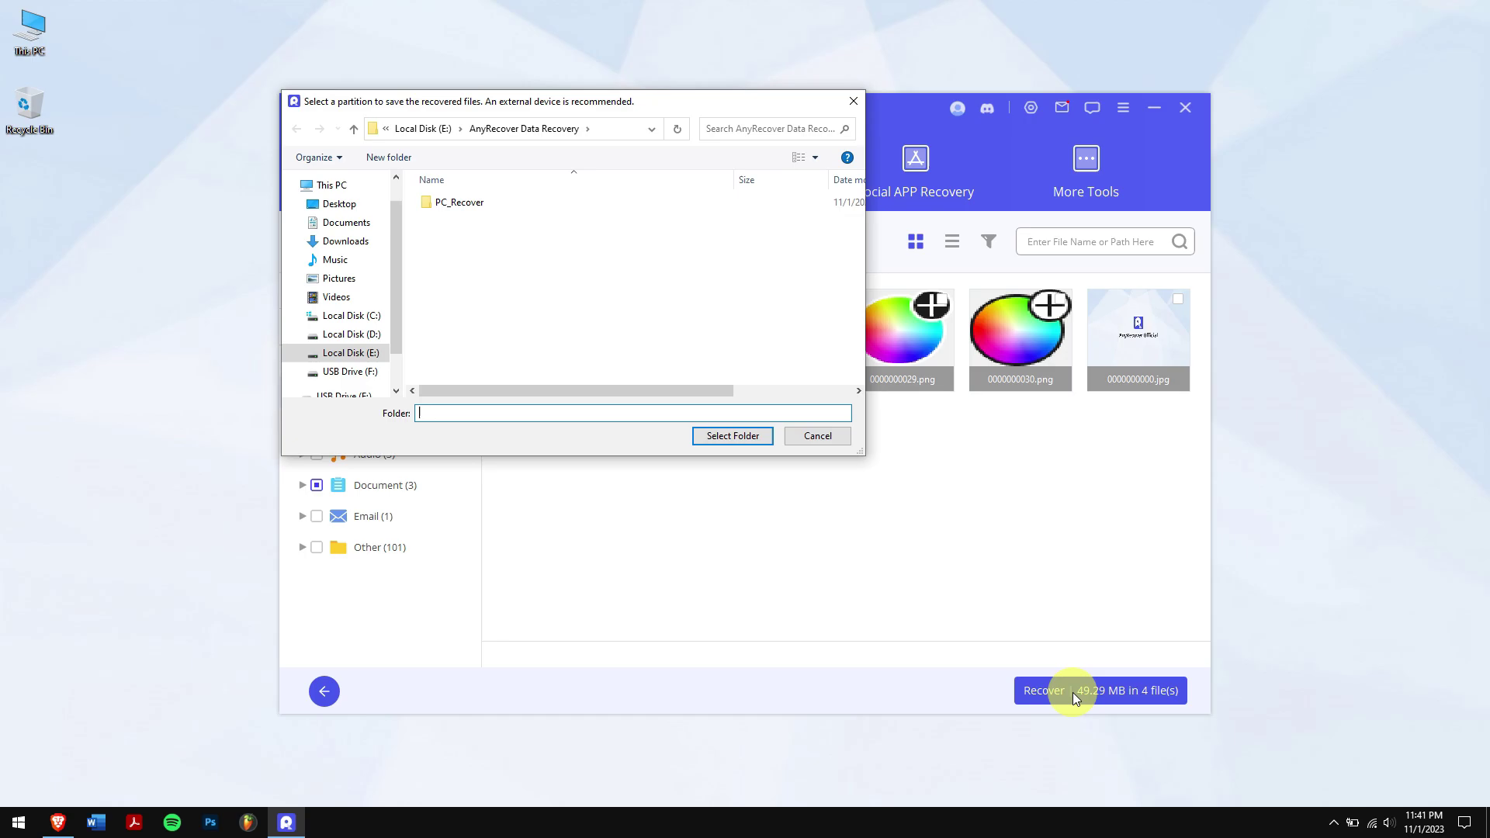
pyautogui.click(347, 353)
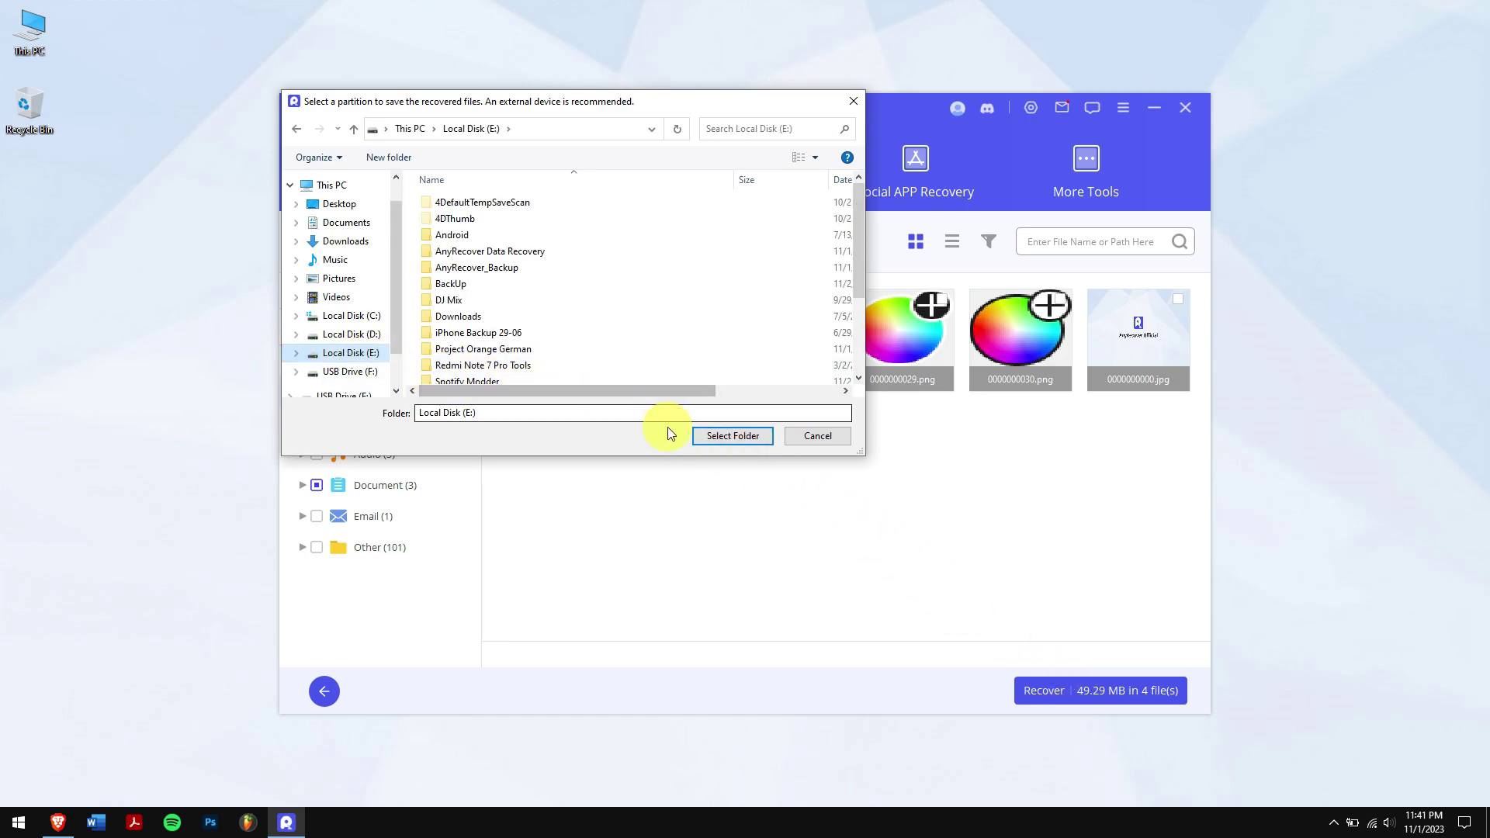
pyautogui.click(755, 439)
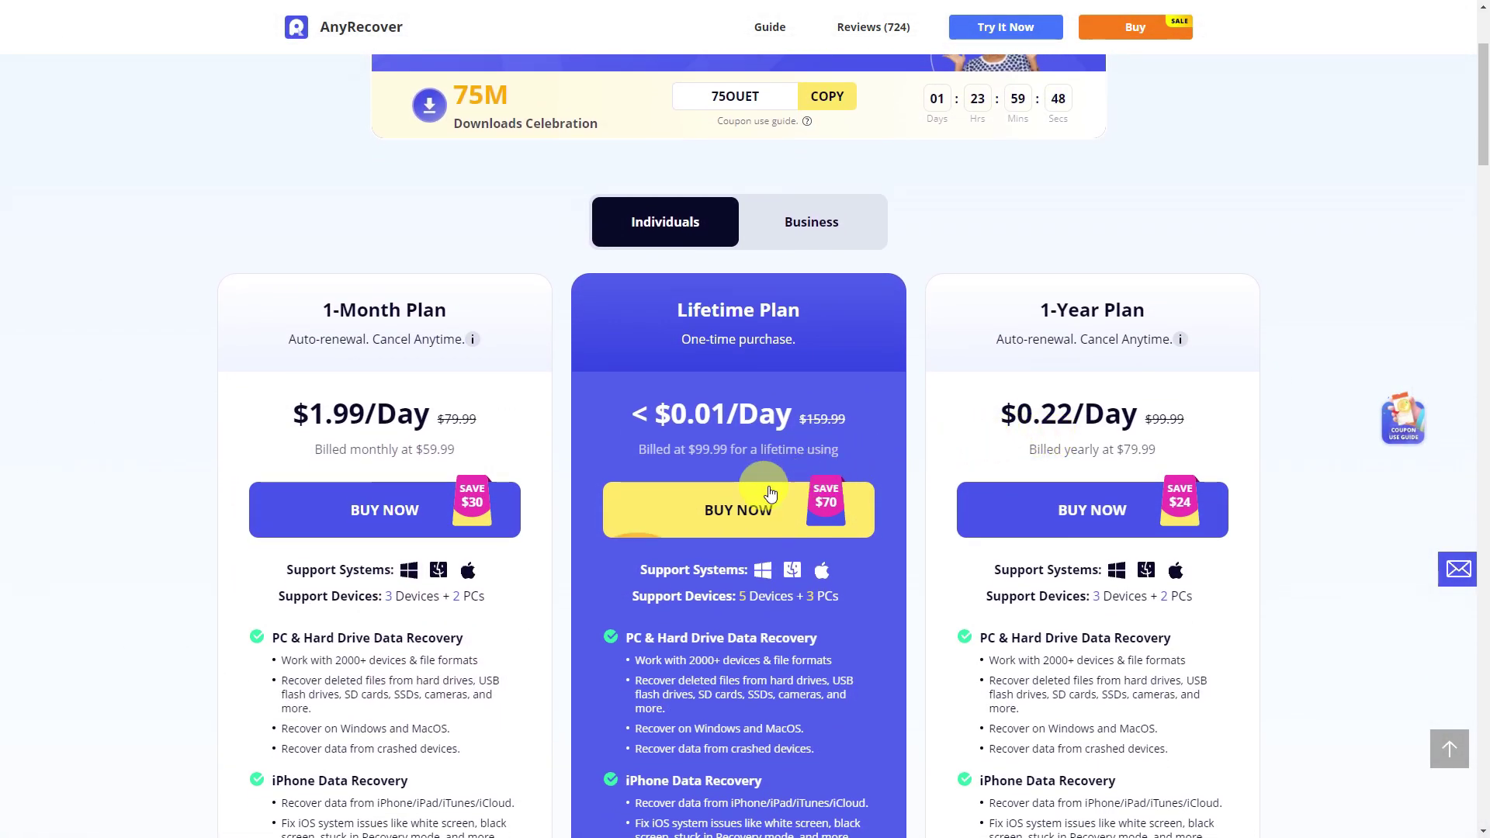
# Buy the Lifetime Plan with coupon ARYT0110 applied, reducing the total to 89.99 USD
pyautogui.click(769, 493)
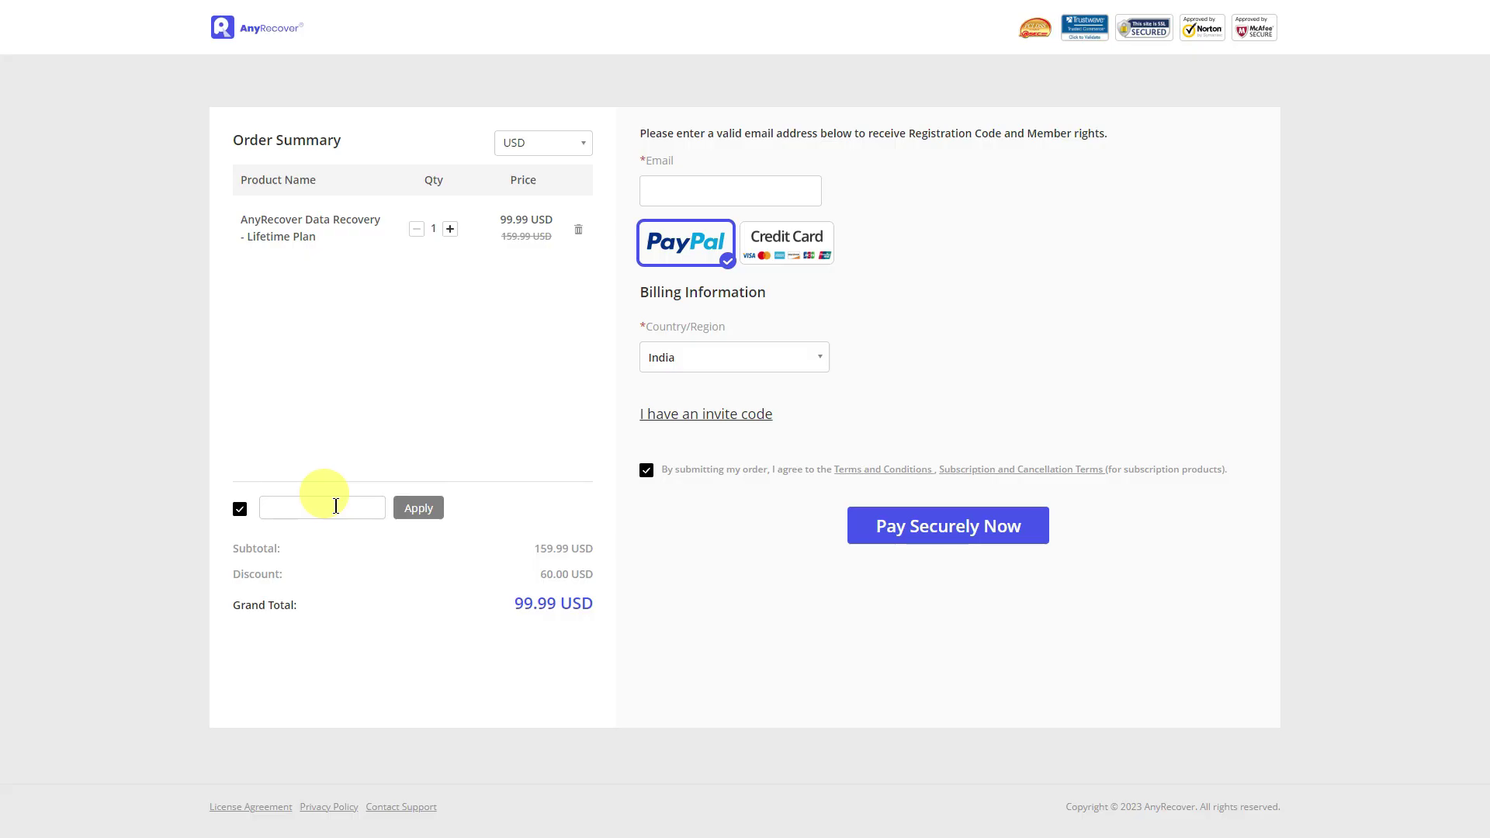
pyautogui.click(330, 507)
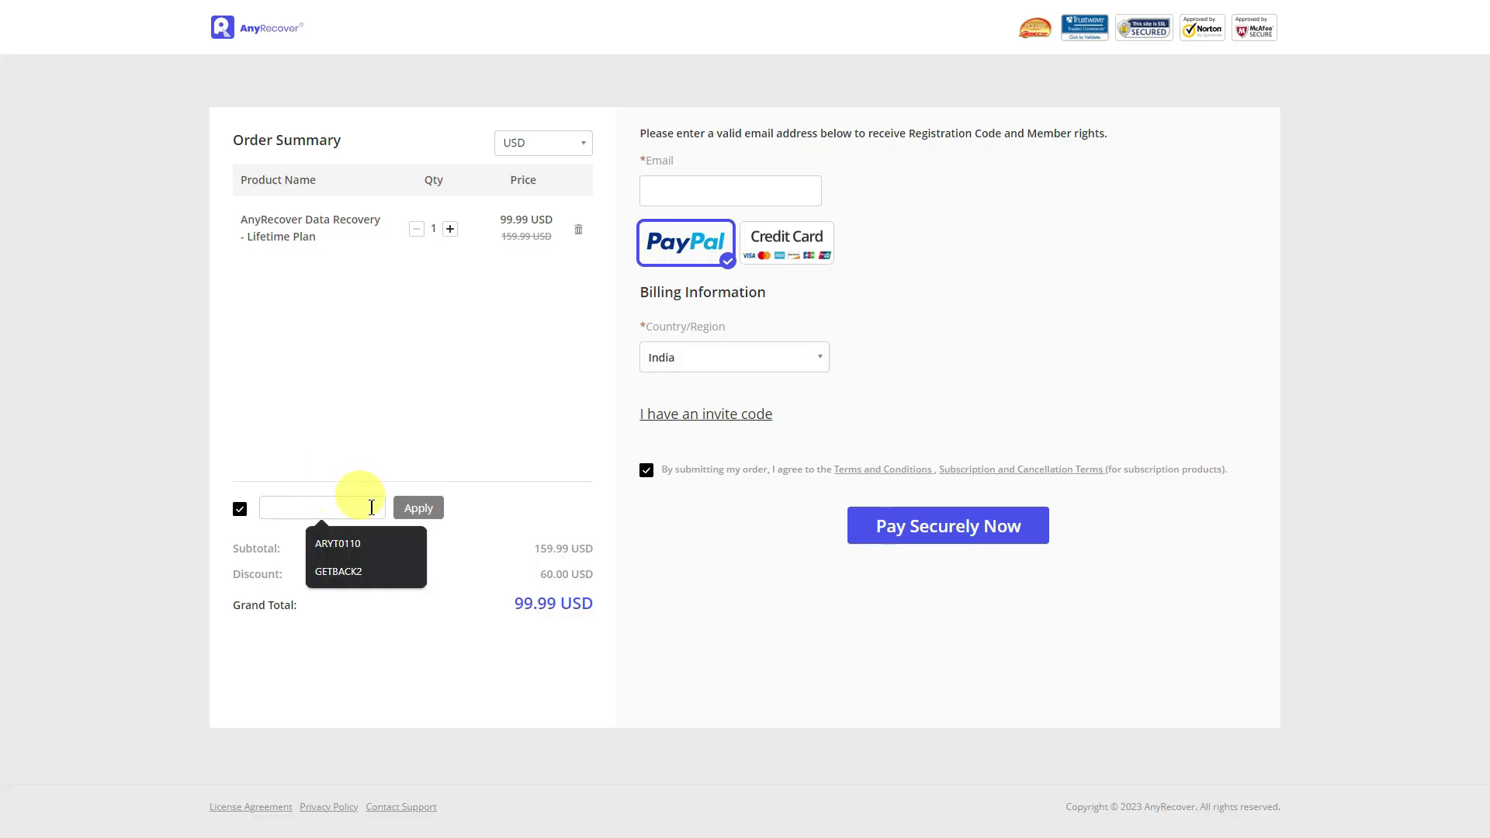
pyautogui.click(371, 536)
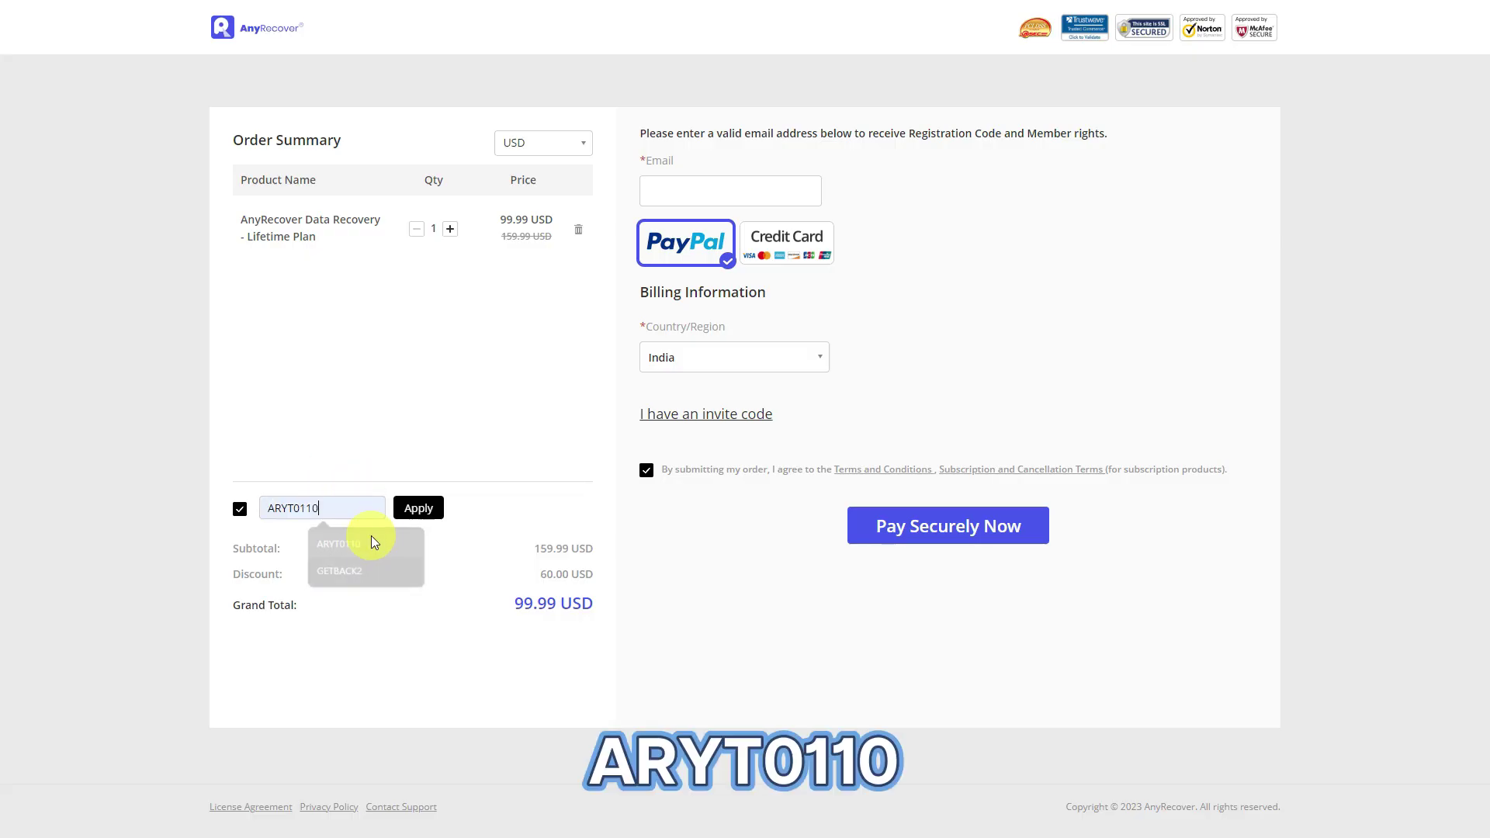
pyautogui.click(418, 510)
pyautogui.moveTo(528, 624); pyautogui.dragTo(615, 626)
pyautogui.click(560, 518)
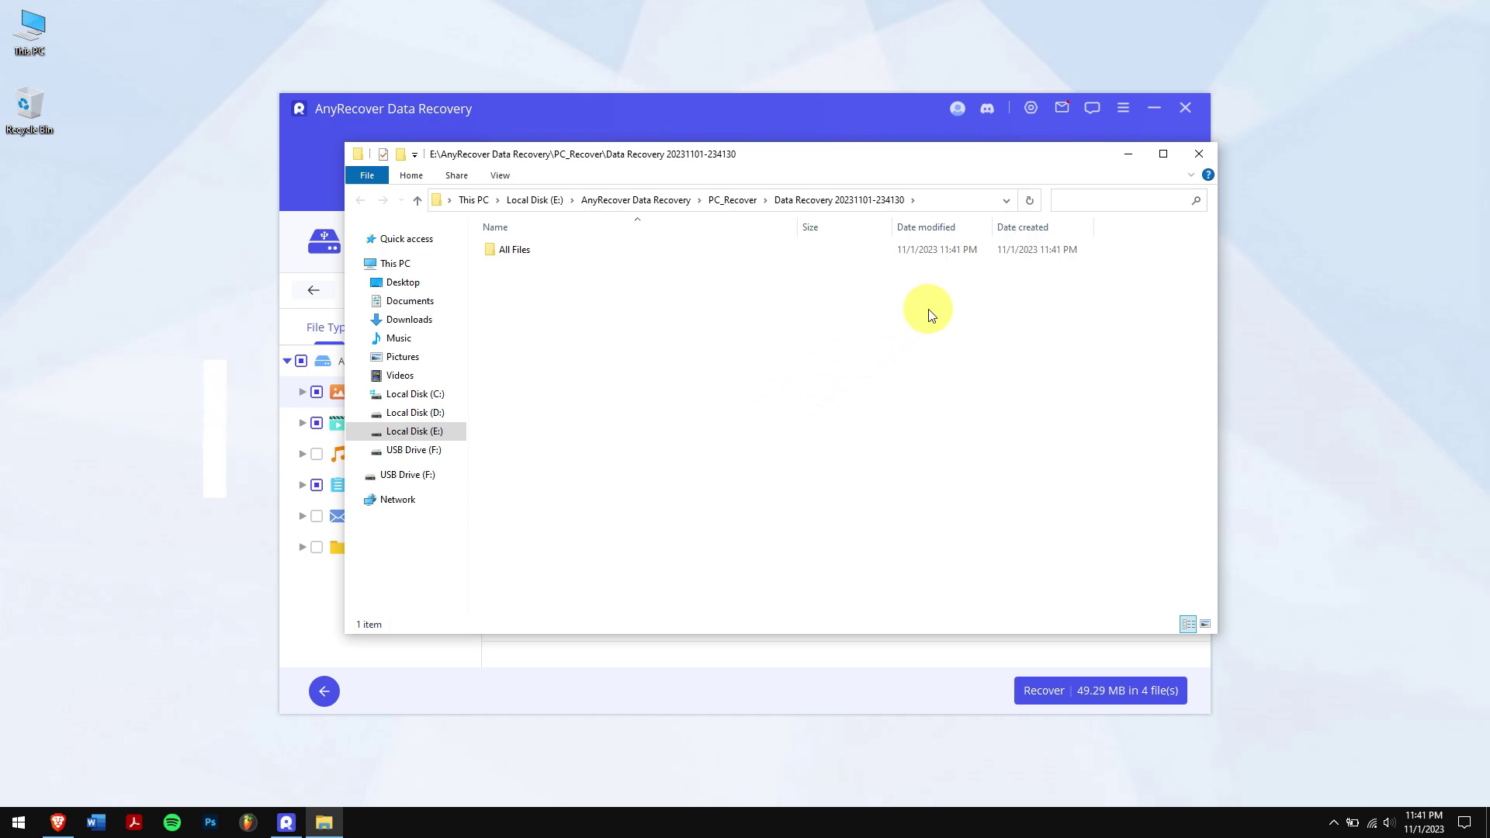
# Close the recovered-files window and completion message, exit AnyRecover, and open the desktop menu
pyautogui.click(1199, 154)
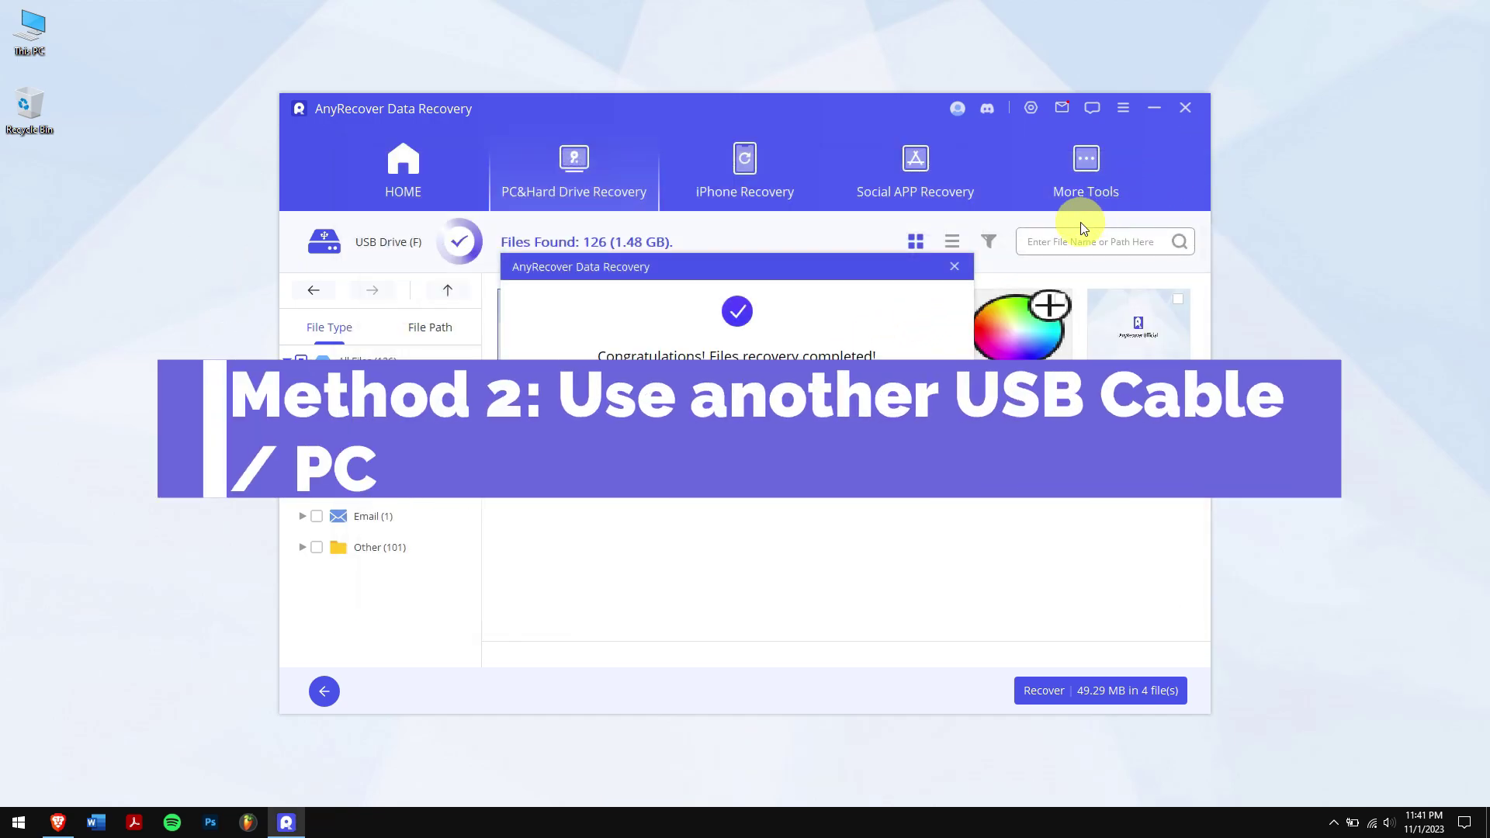
pyautogui.click(954, 267)
pyautogui.click(1186, 110)
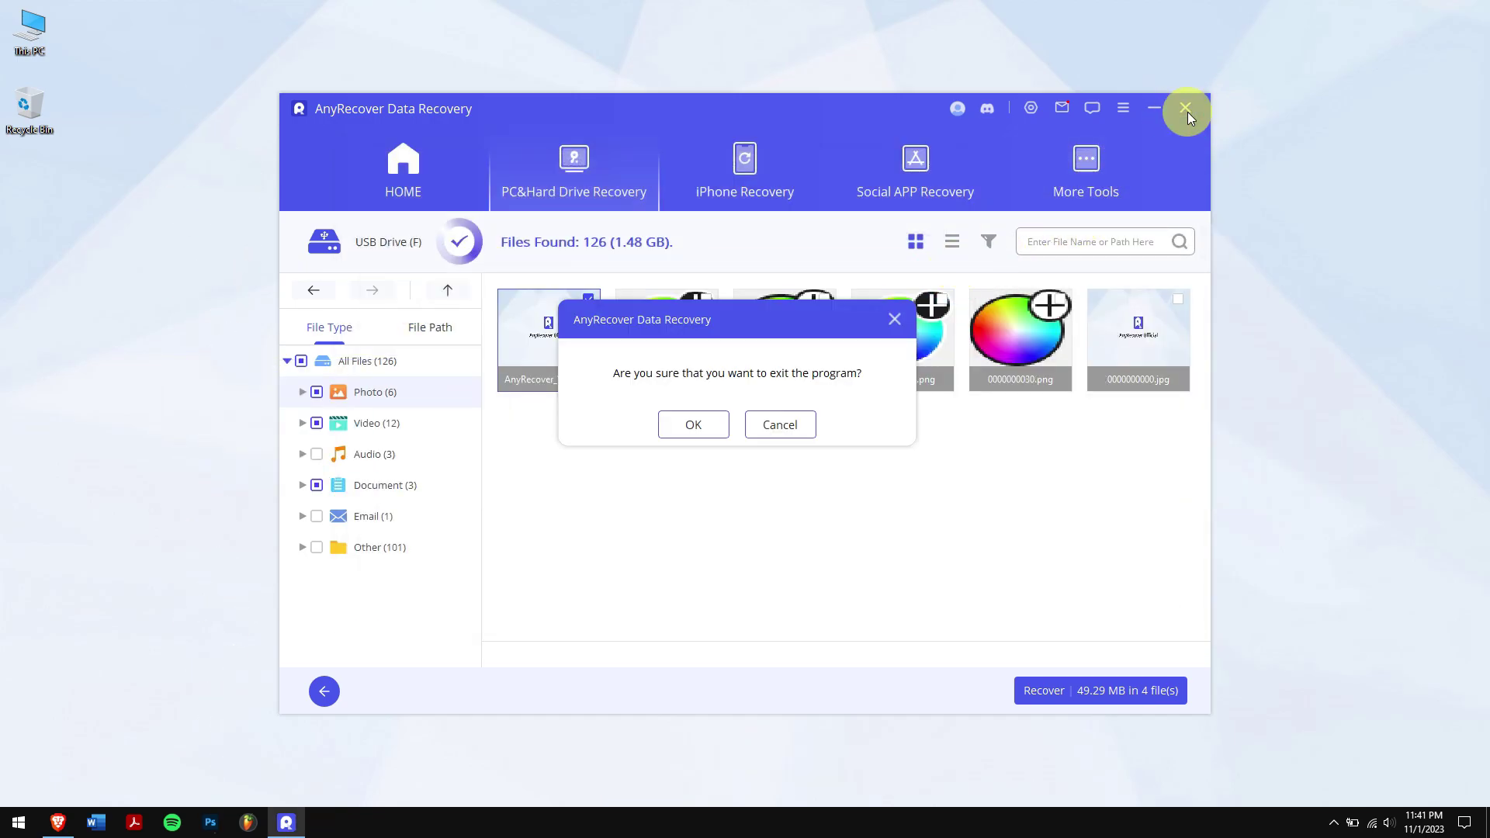
pyautogui.click(706, 424)
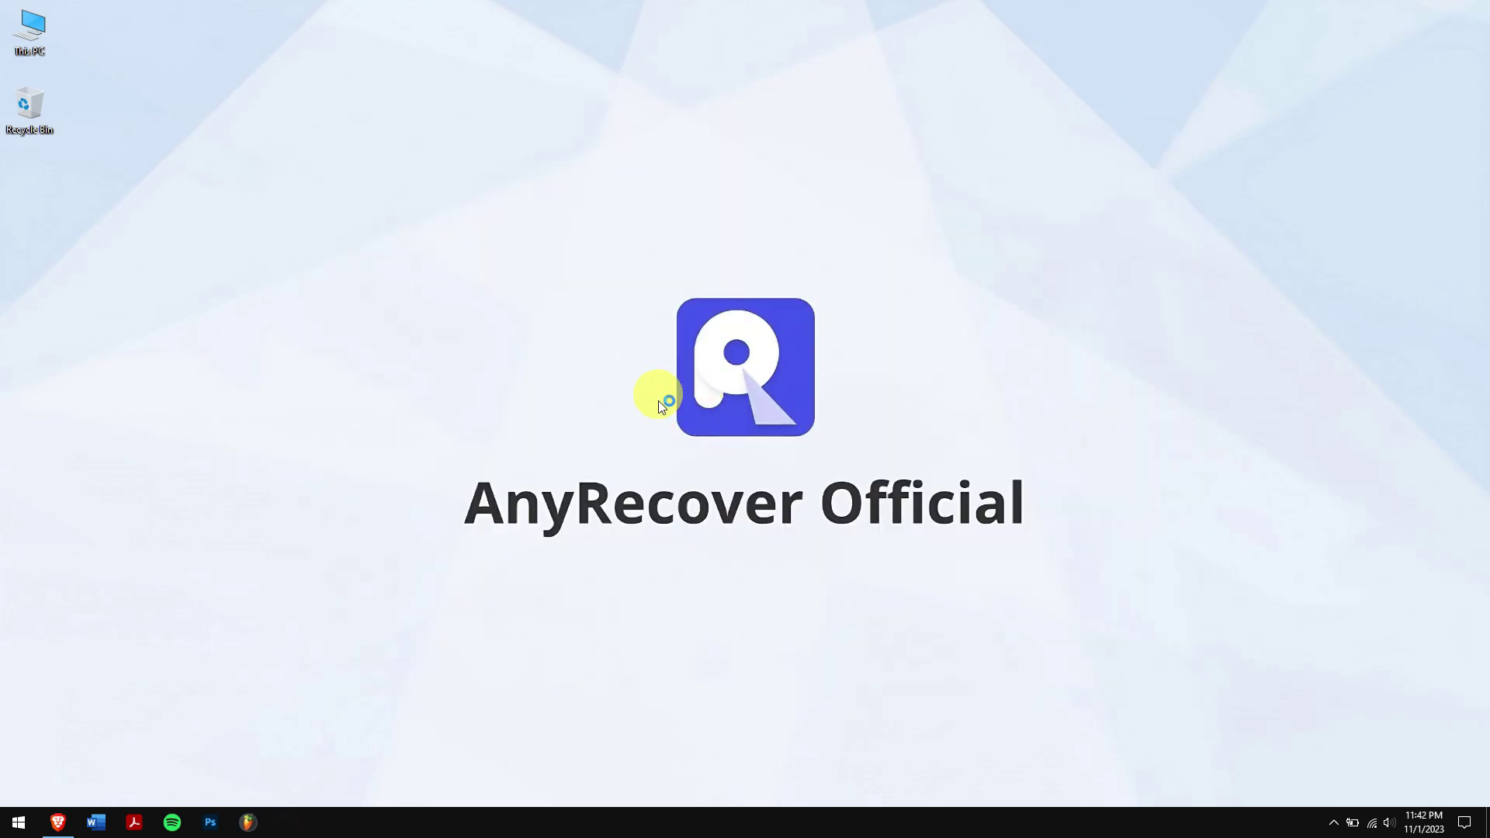
pyautogui.rightClick(245, 210)
# Refresh the desktop
pyautogui.click(327, 256)
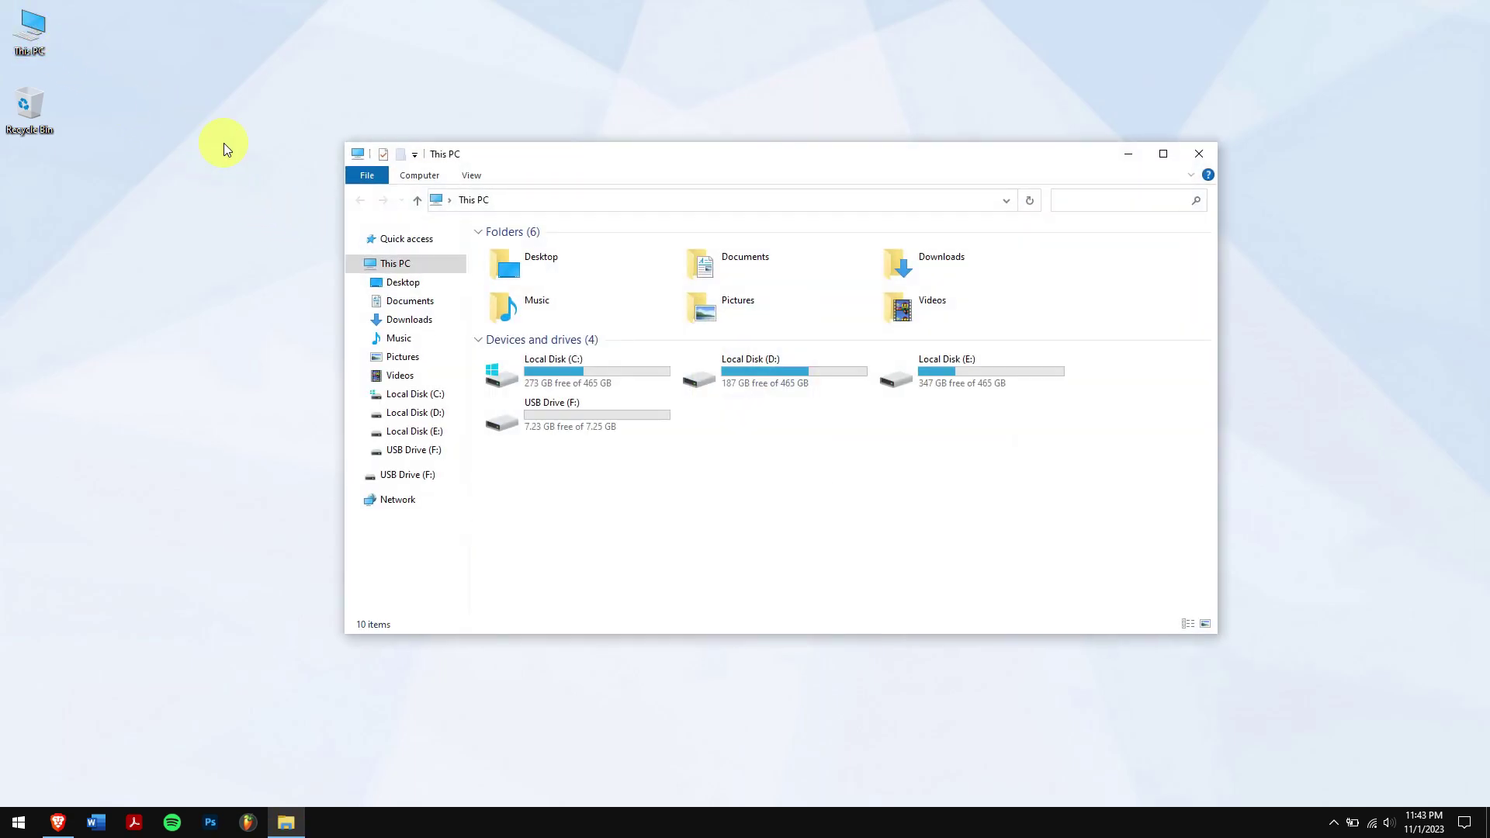
pyautogui.click(631, 414)
pyautogui.moveTo(722, 455); pyautogui.dragTo(625, 410)
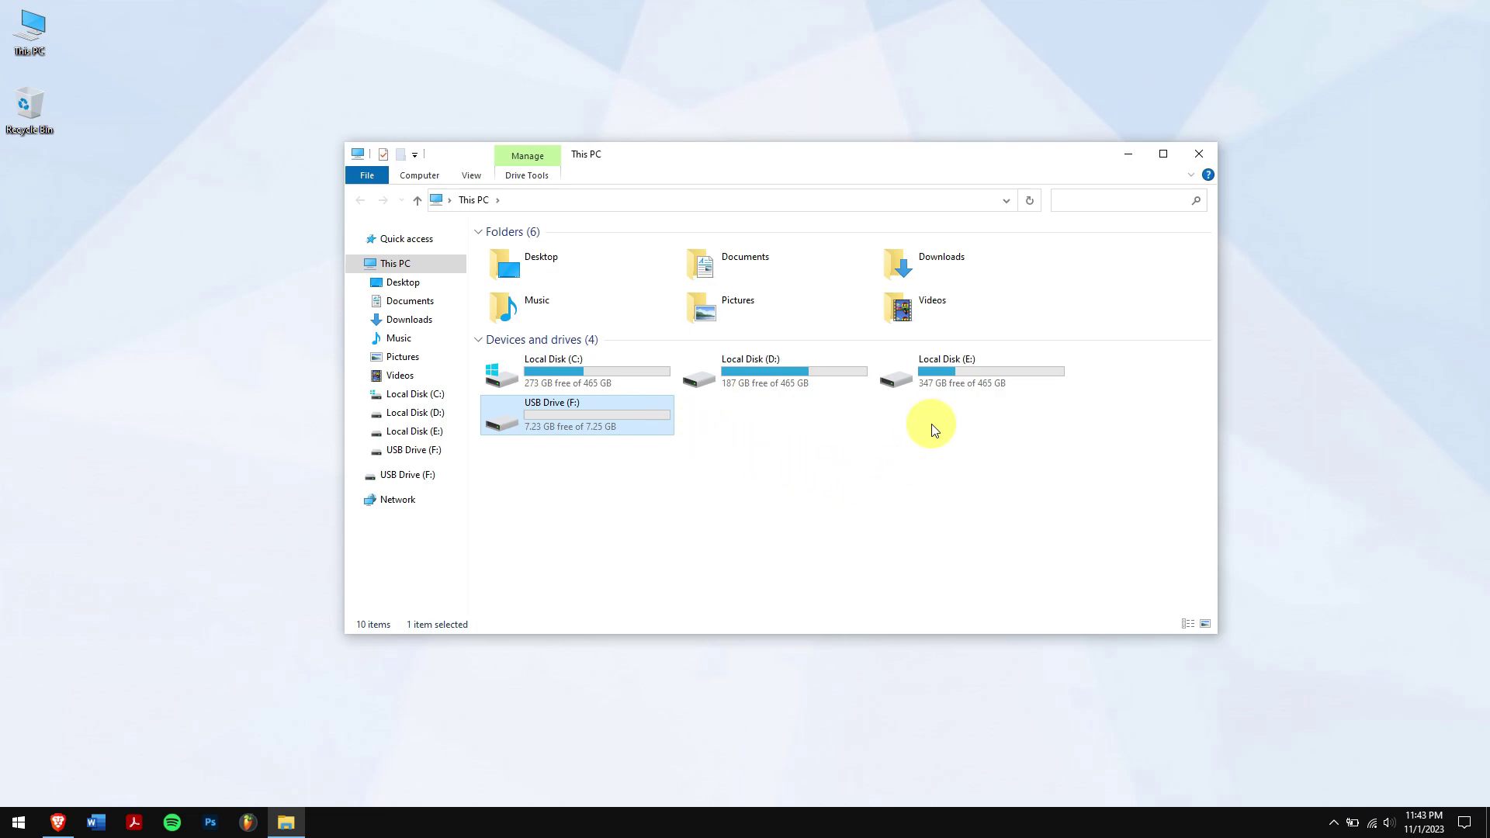
pyautogui.doubleClick(964, 380)
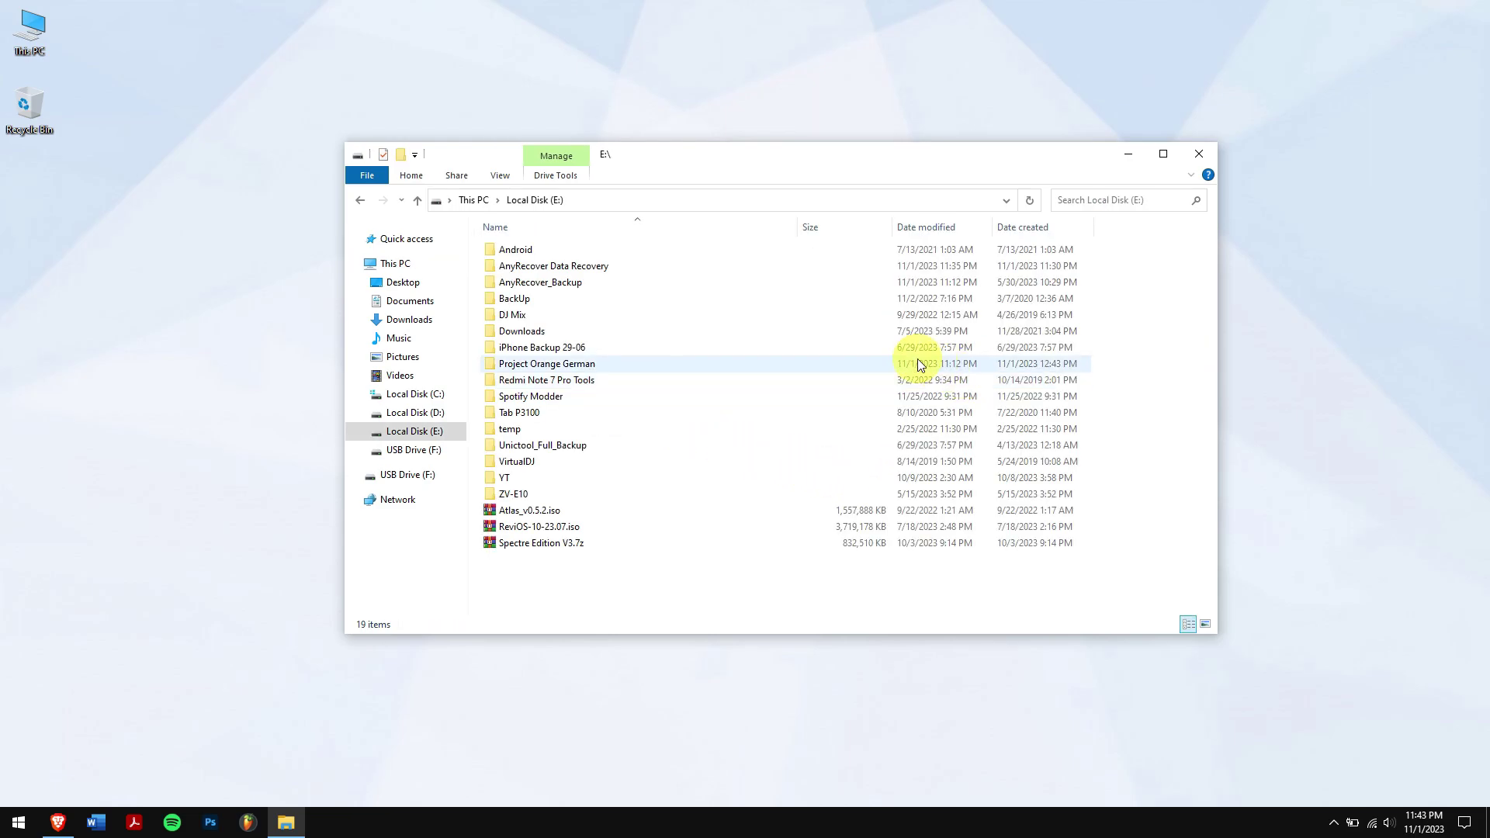
pyautogui.doubleClick(588, 267)
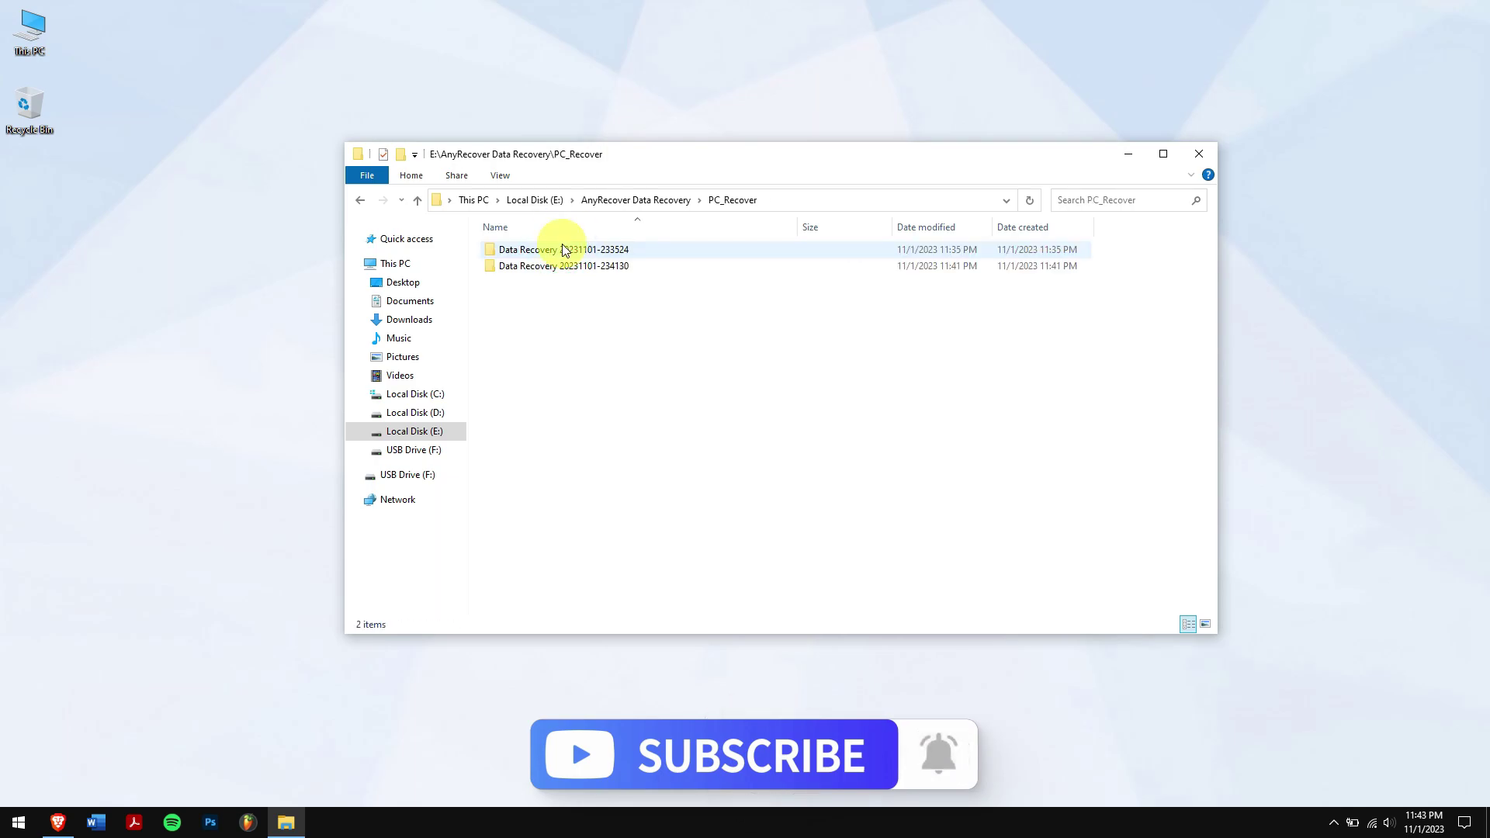
pyautogui.doubleClick(557, 267)
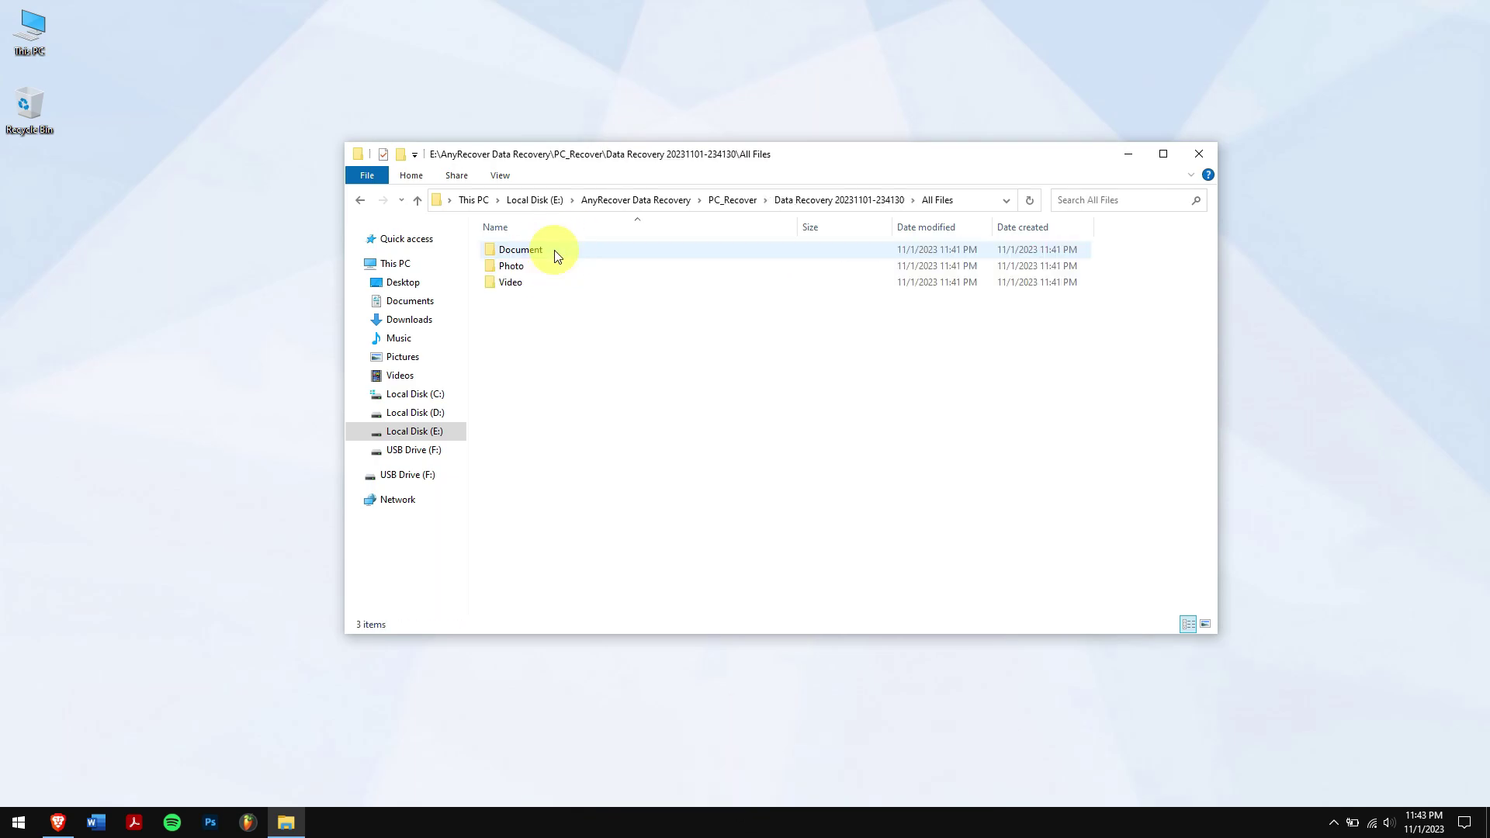
pyautogui.moveTo(587, 311); pyautogui.dragTo(548, 256)
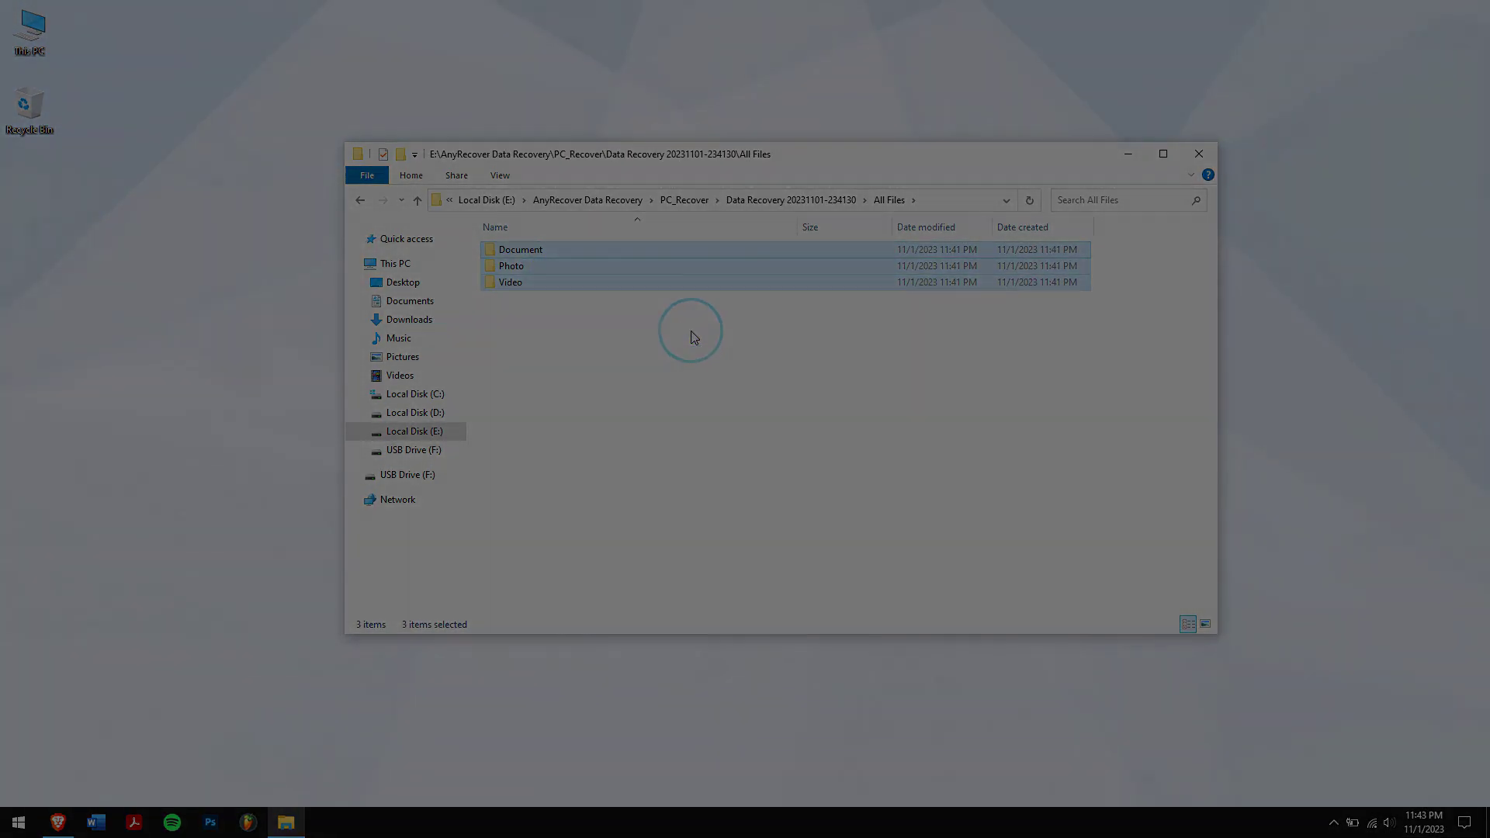